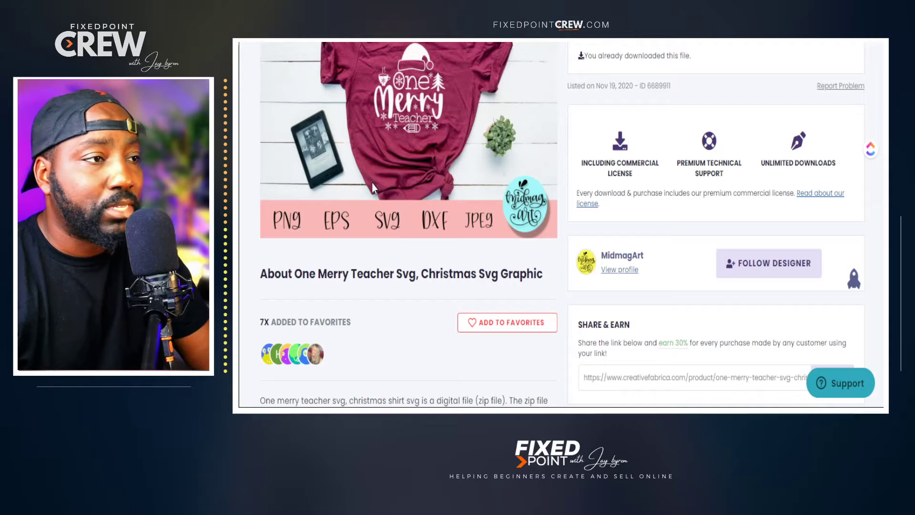
Step: Review the One Merry Teacher Svg listing's preview image, license details and description of the included file formats
scroll(347, 180, up, 4)
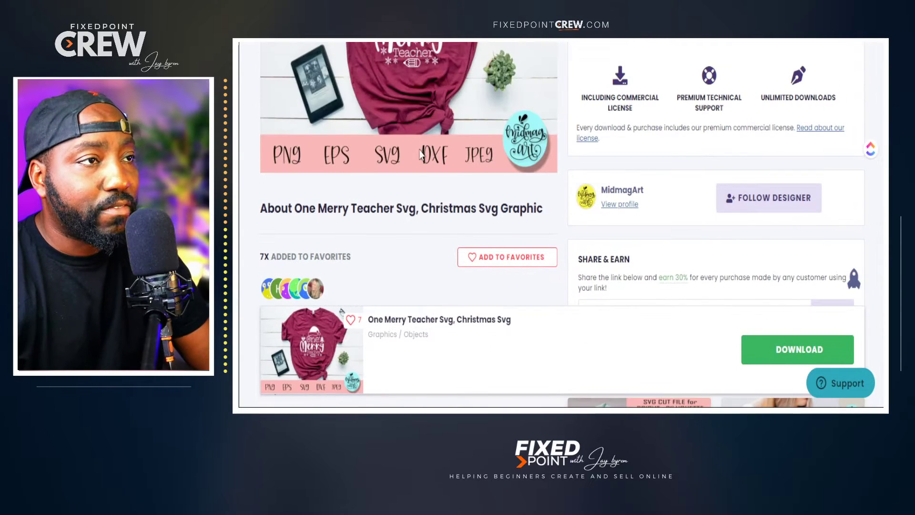
scroll(444, 158, up, 3)
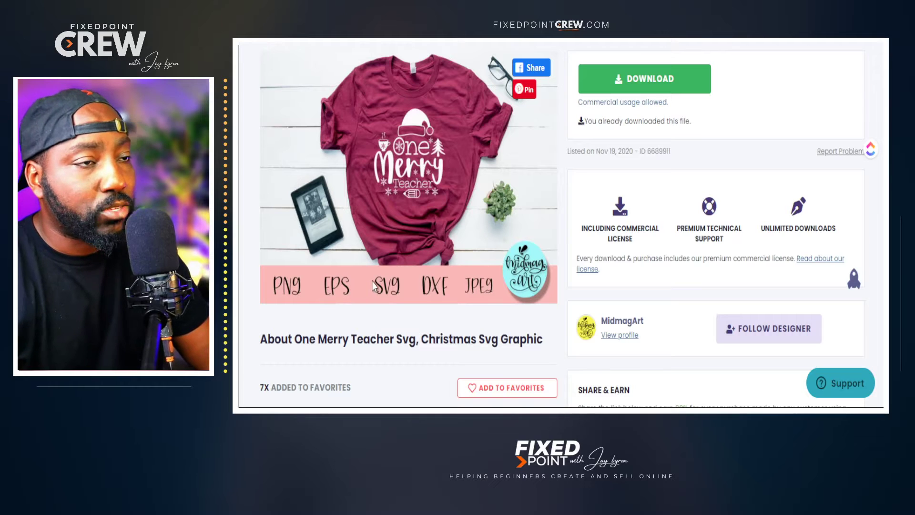
scroll(372, 282, down, 5)
scroll(357, 272, down, 4)
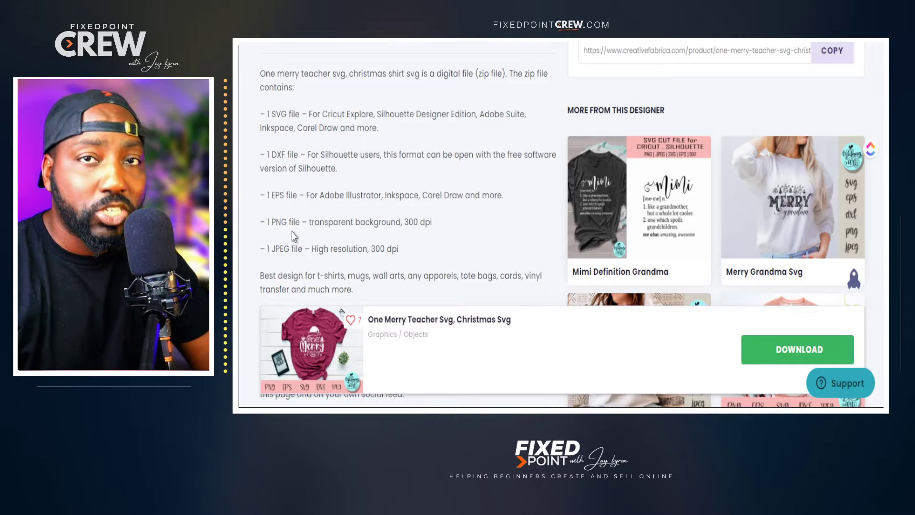
scroll(293, 236, up, 10)
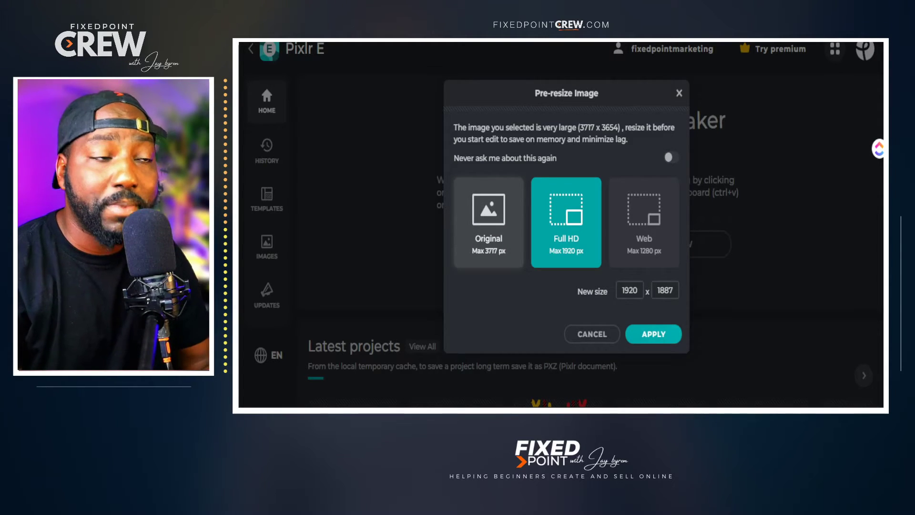
Step: Open the design image at its original size of 3717 x 3654 px
click(495, 238)
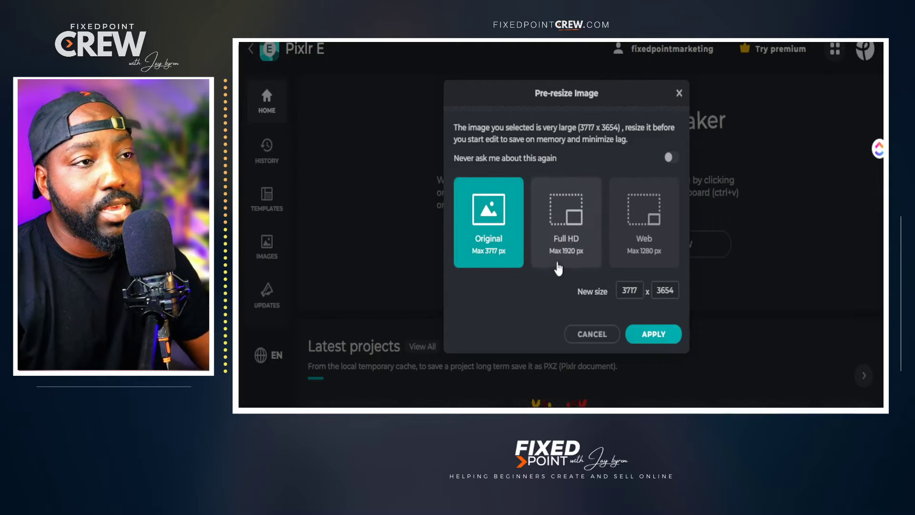
click(657, 335)
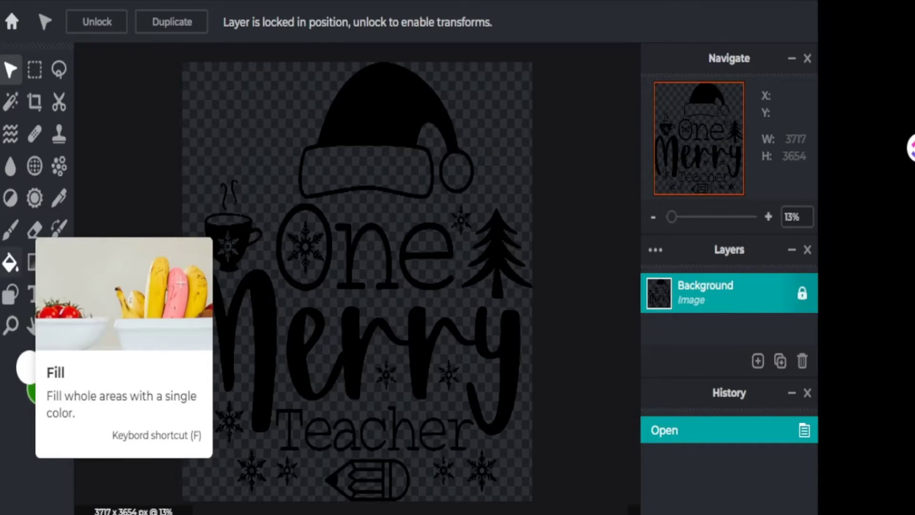
Step: Fill the Santa hat and the letters of "One" with white using the Fill tool
click(11, 261)
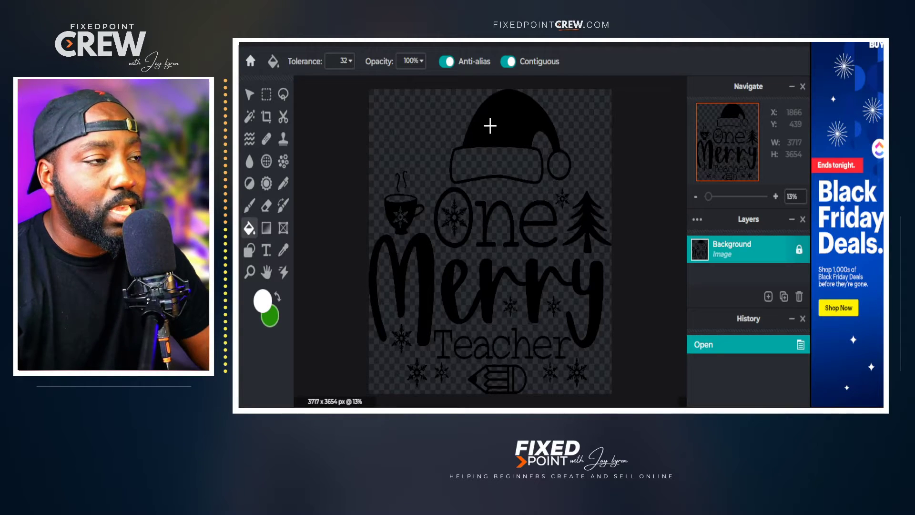
click(490, 126)
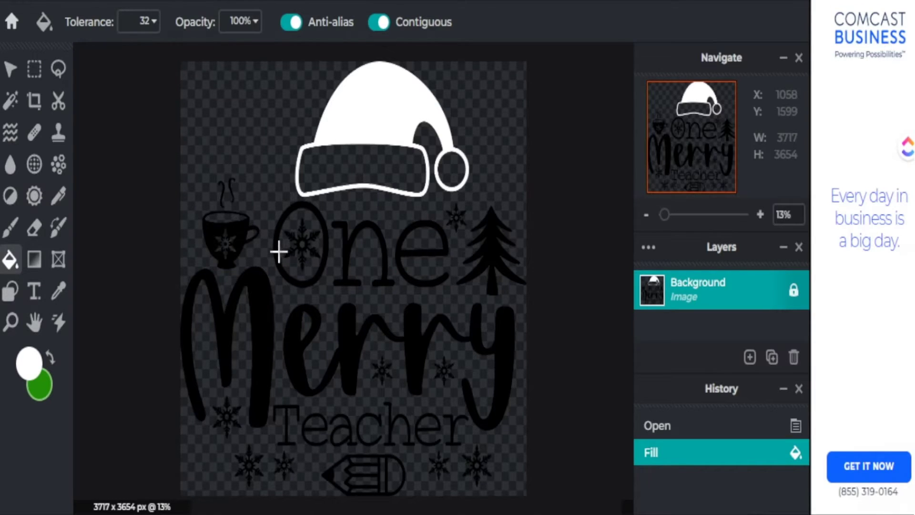
scroll(278, 253, up, 1)
scroll(211, 251, up, 2)
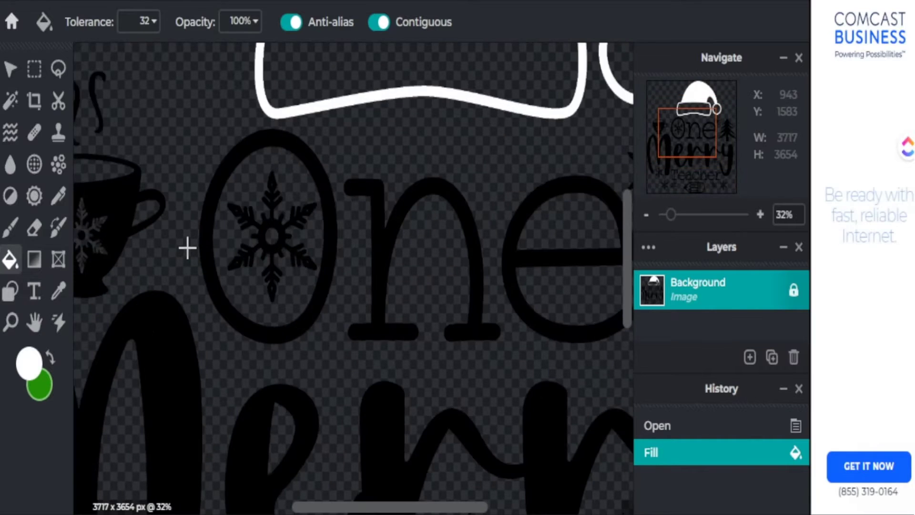
click(213, 233)
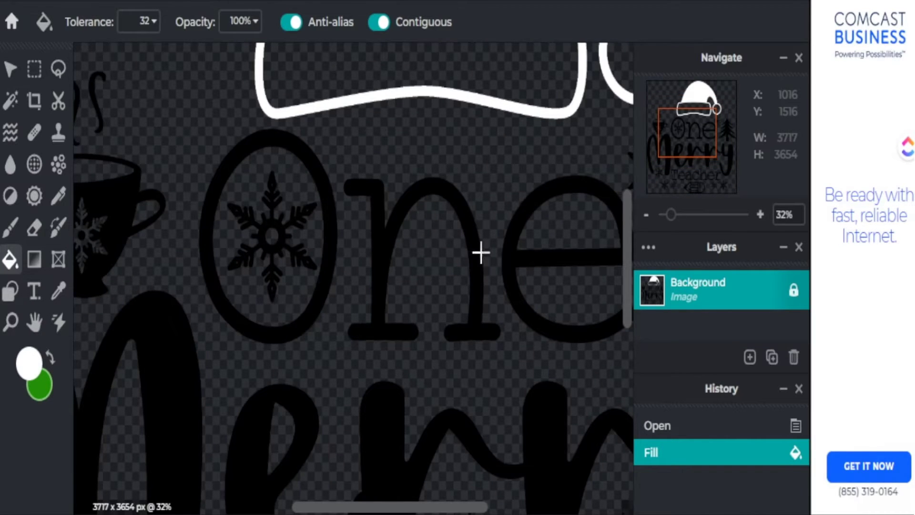
scroll(465, 255, down, 1)
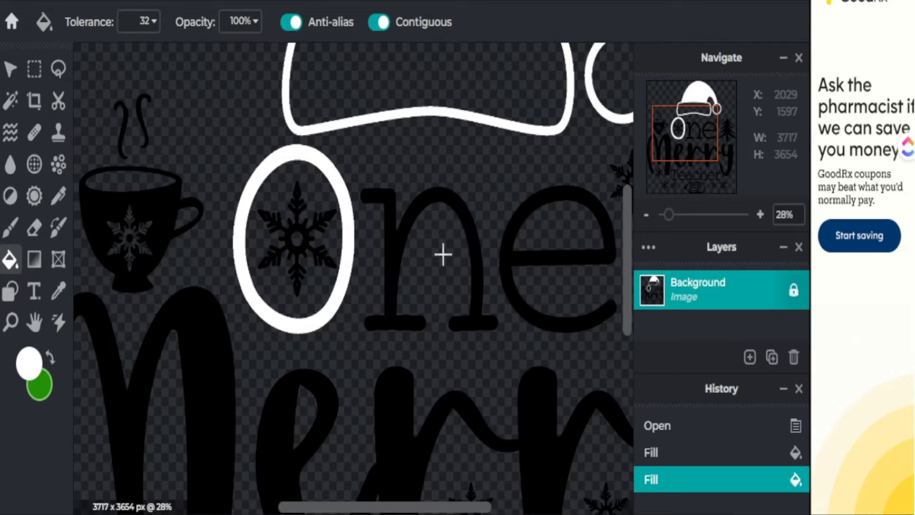
scroll(415, 264, up, 2)
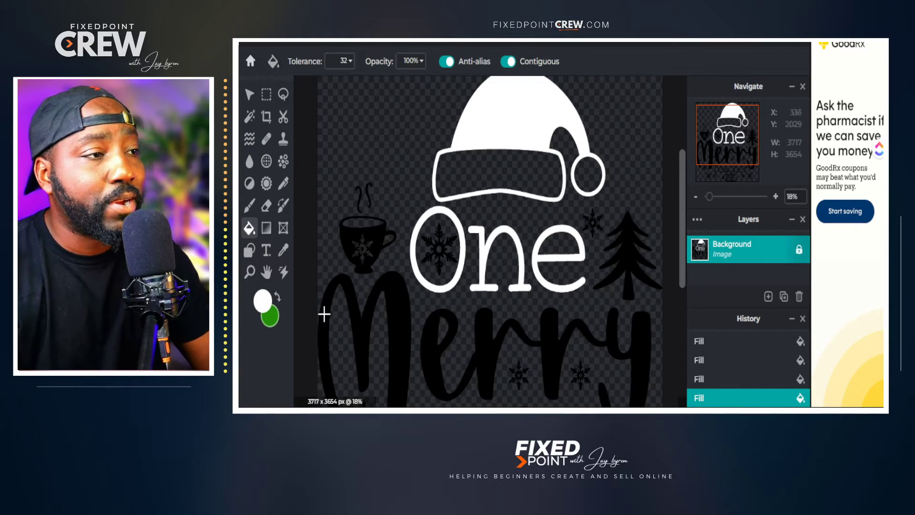
Step: Swap the fill color to green and fill the Christmas tree beside "One"
click(263, 300)
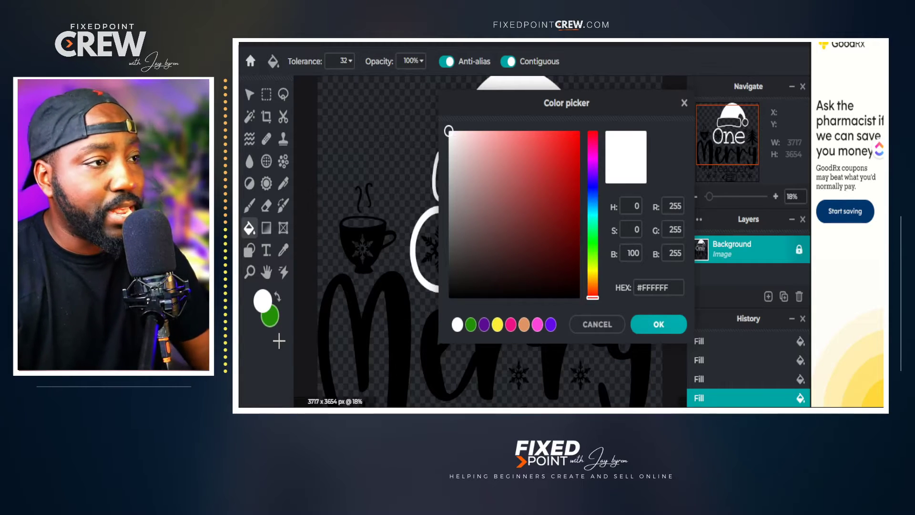
click(659, 324)
key(x)
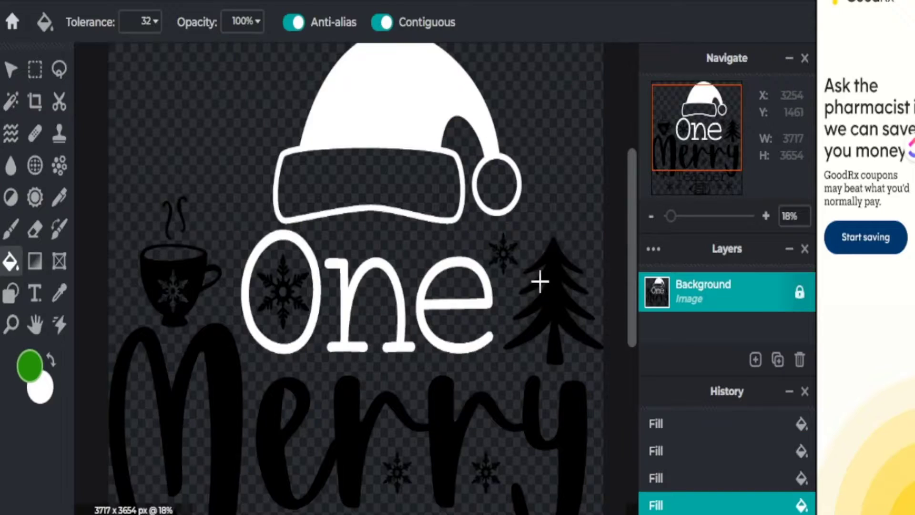
scroll(543, 286, up, 2)
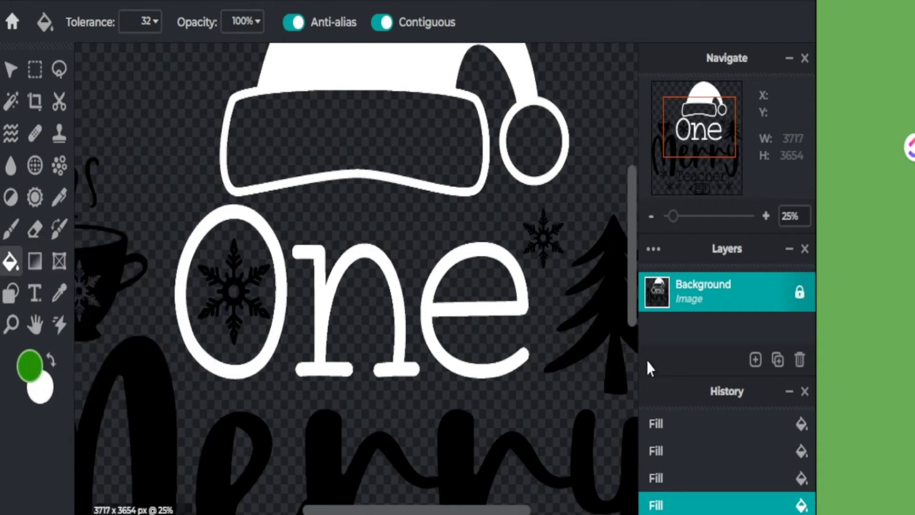
click(605, 299)
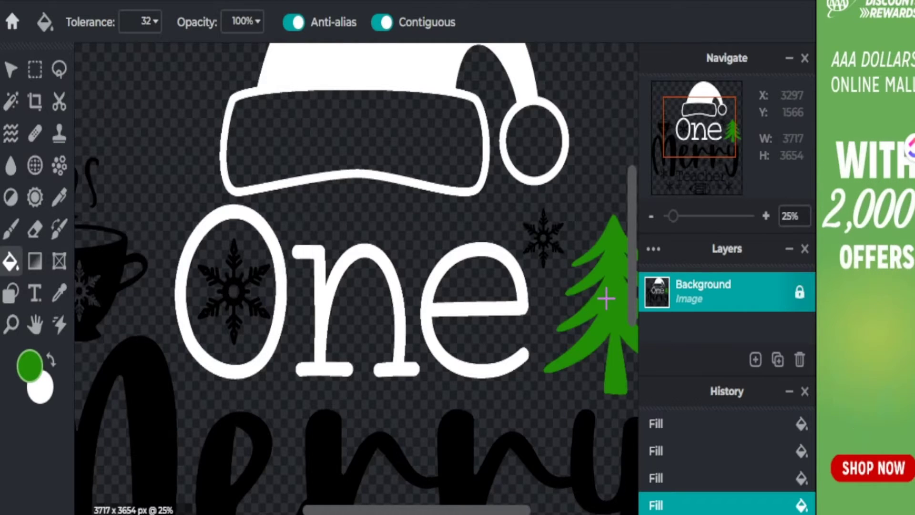
scroll(605, 299, down, 2)
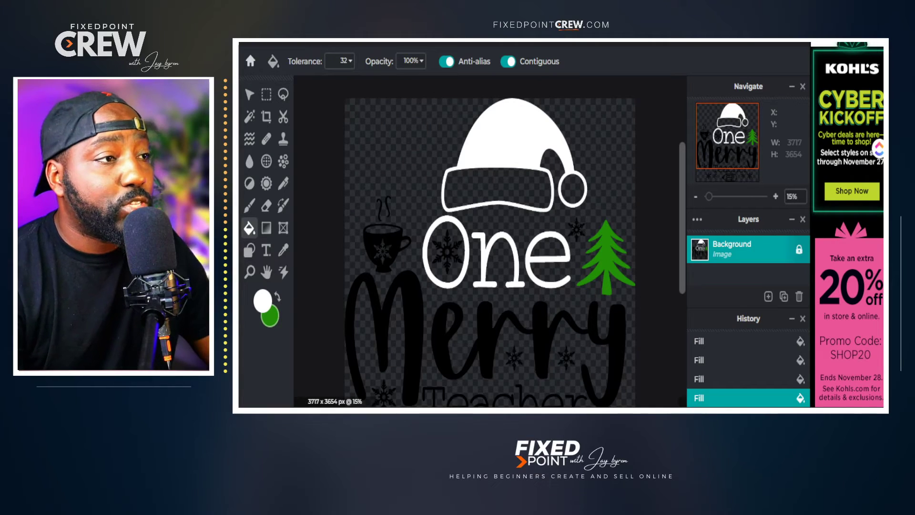
Step: Set the fill color to red #EF0707 and fill the Santa hat with it
click(268, 300)
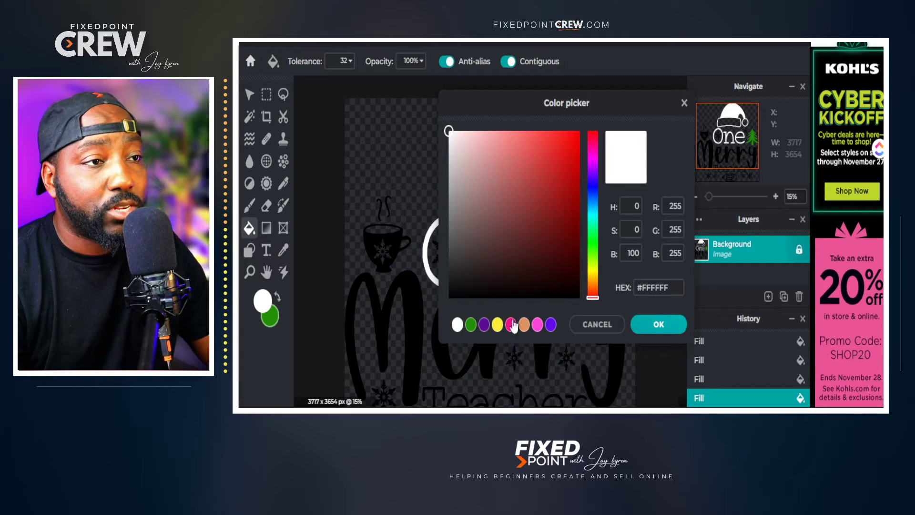
click(574, 142)
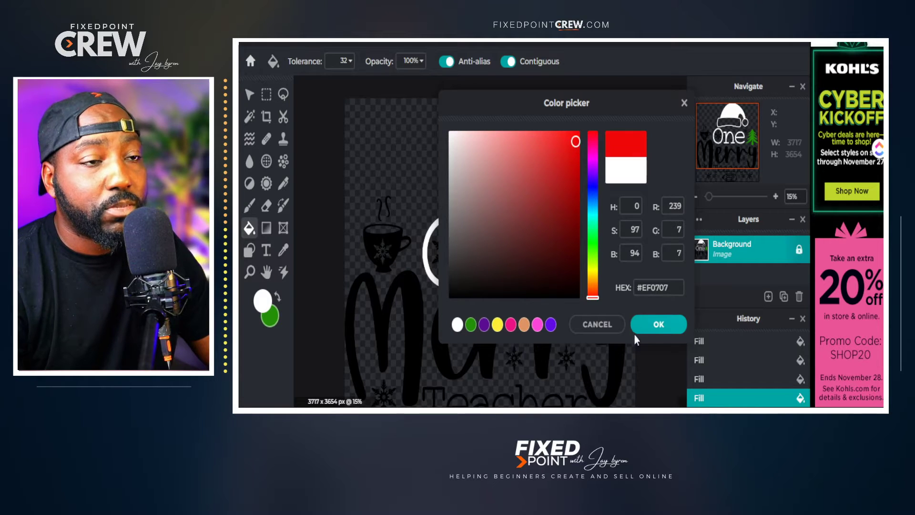
click(649, 326)
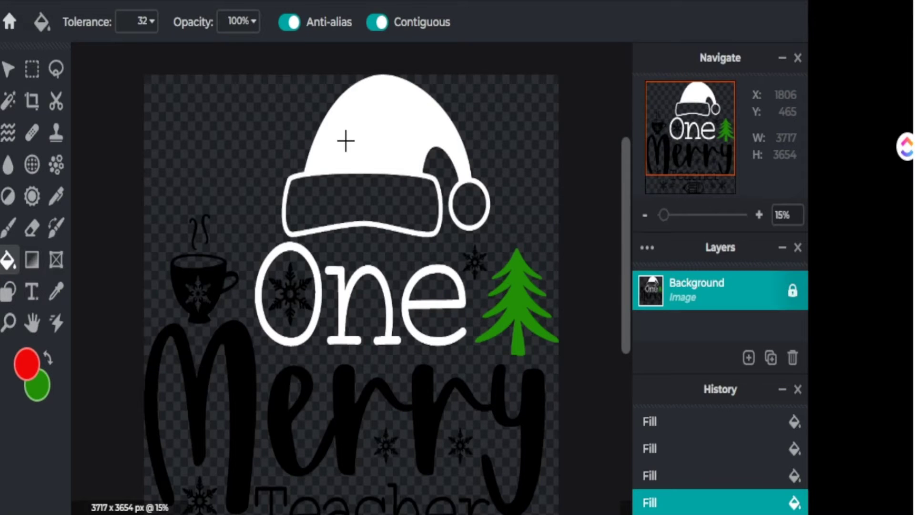
click(345, 140)
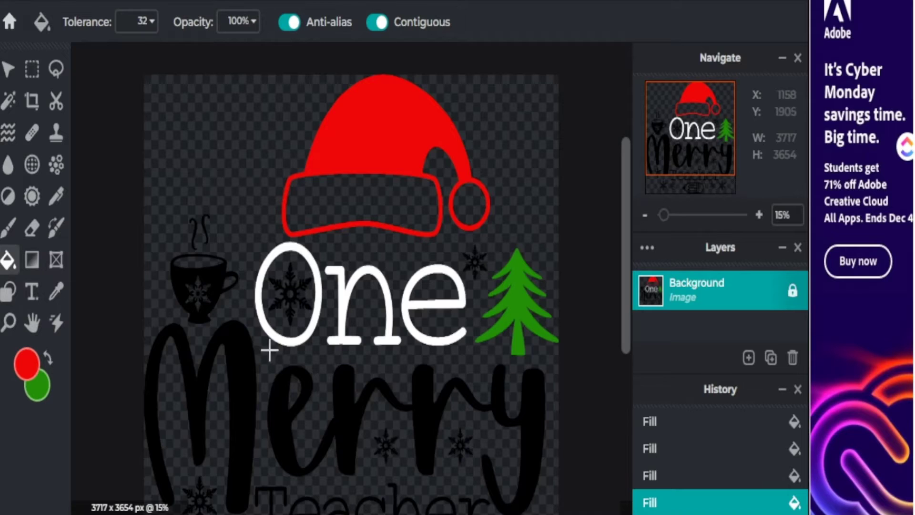
Step: Fill the "M" and the connected remaining letters of "Merry" with the same red
scroll(257, 369, up, 4)
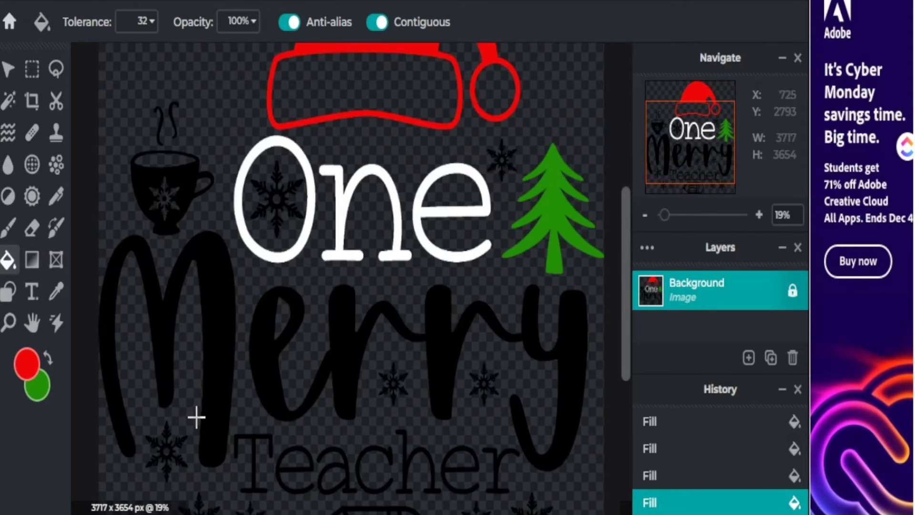
scroll(195, 417, up, 1)
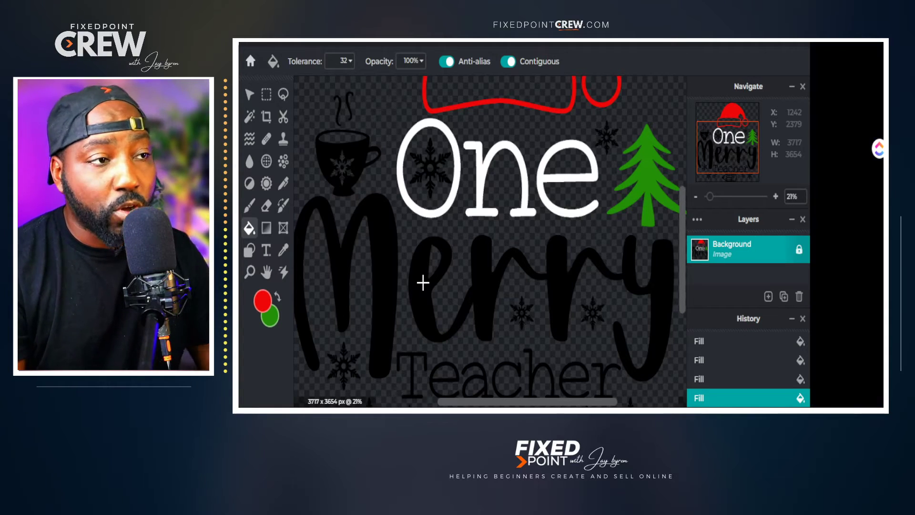
scroll(354, 235, down, 1)
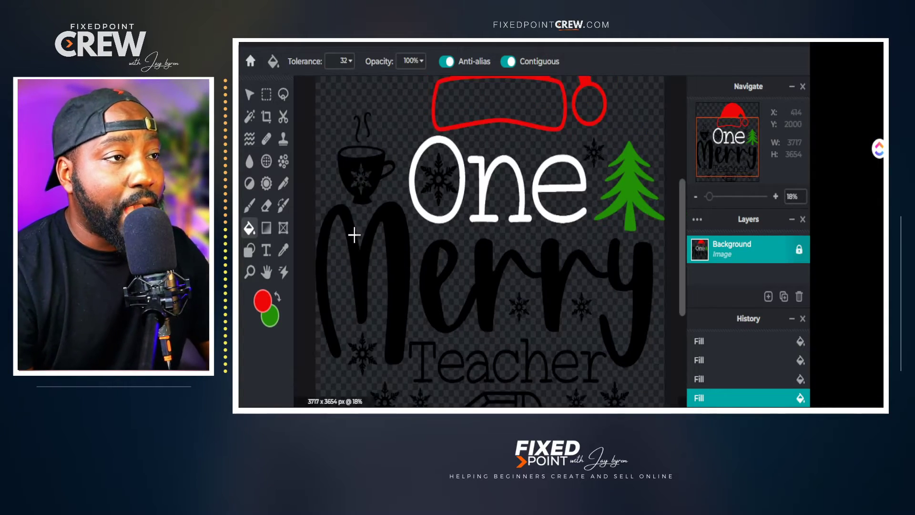
click(400, 265)
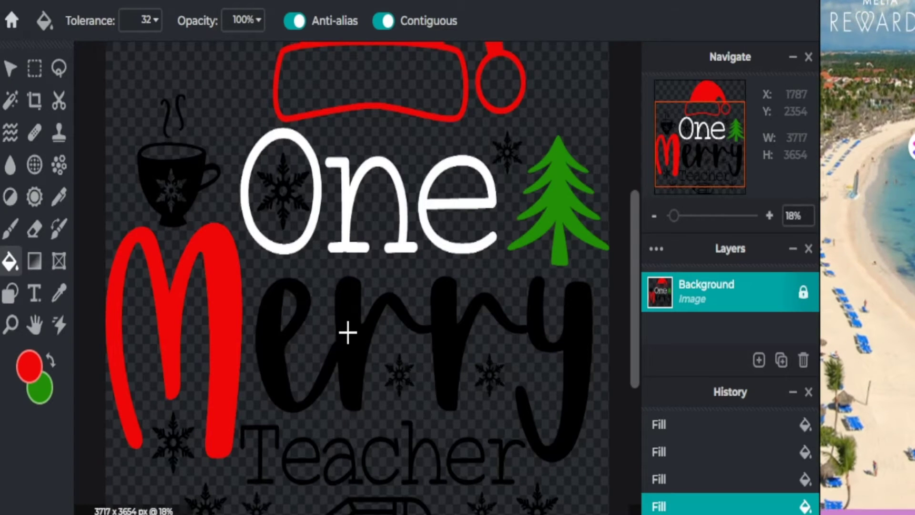
click(274, 364)
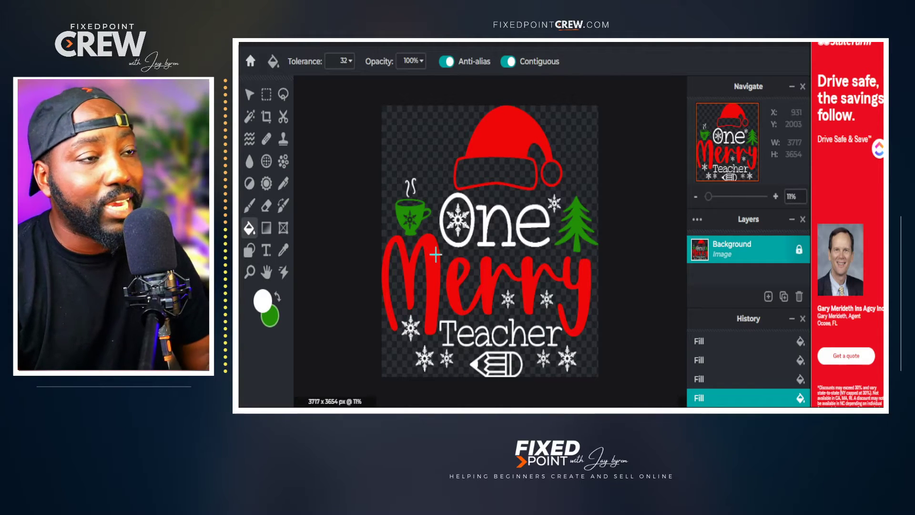
Step: Choose the red swatch as the fill color and recolor the coffee cup red
click(268, 319)
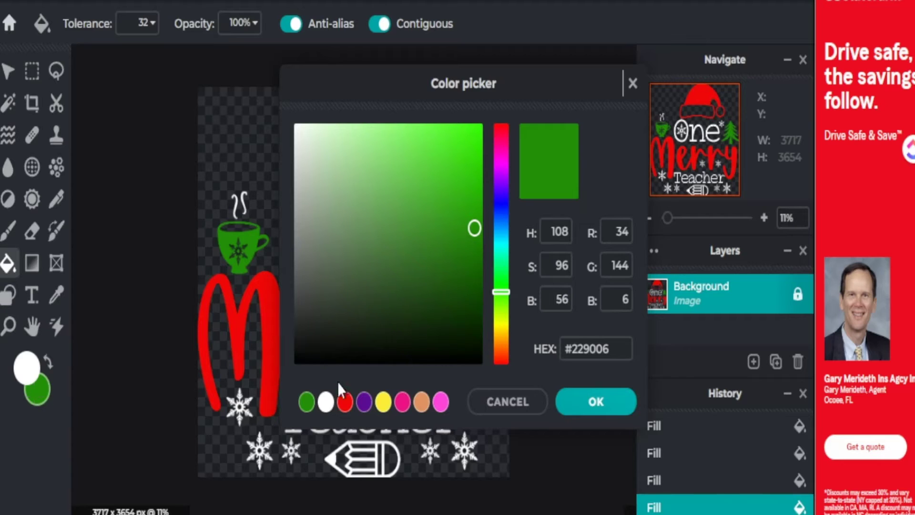
click(344, 402)
click(590, 401)
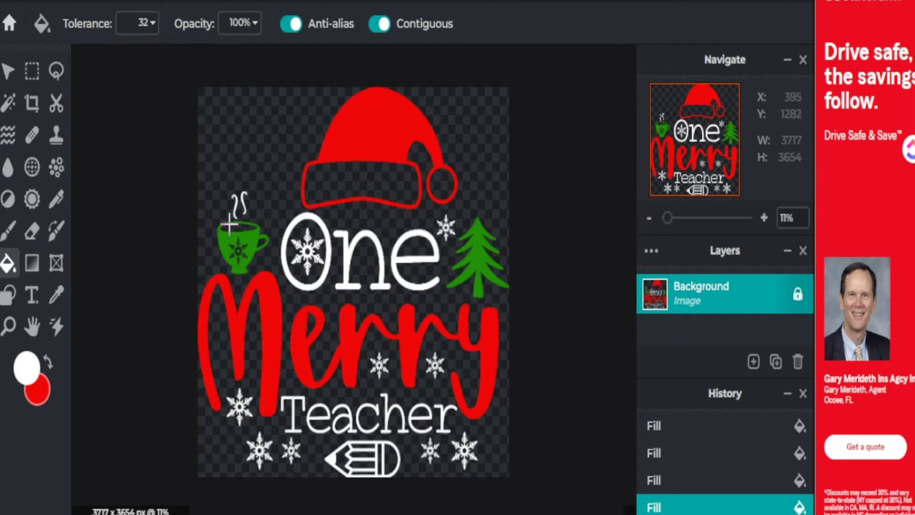
scroll(229, 224, up, 5)
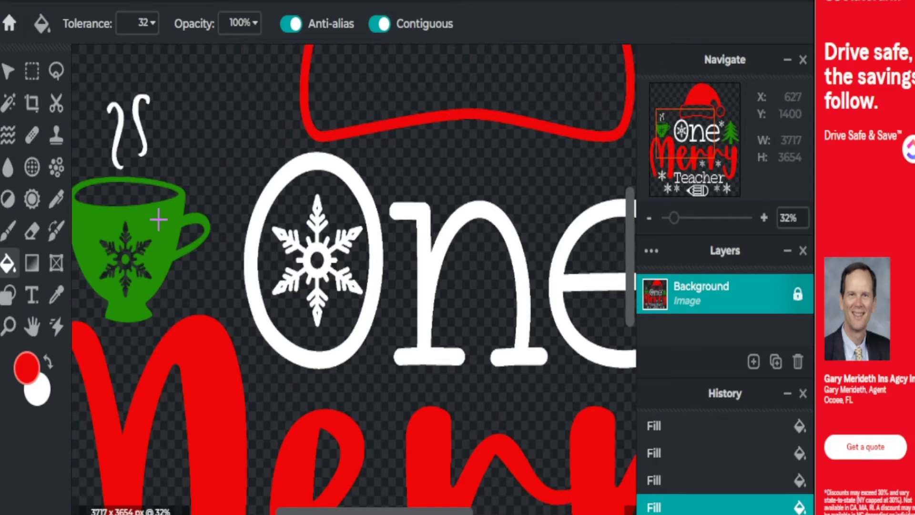
click(147, 235)
scroll(374, 317, down, 5)
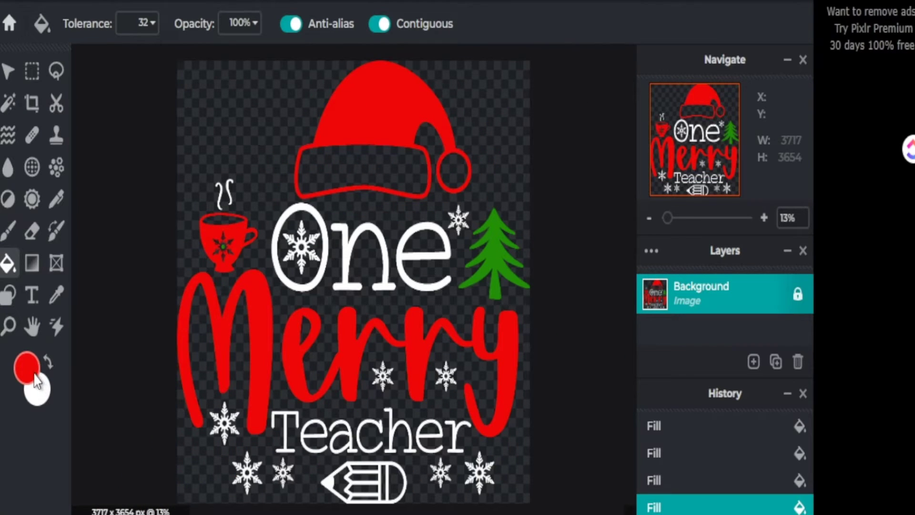
Step: Choose the green swatch as the fill color and fill the coffee cup with green
click(35, 375)
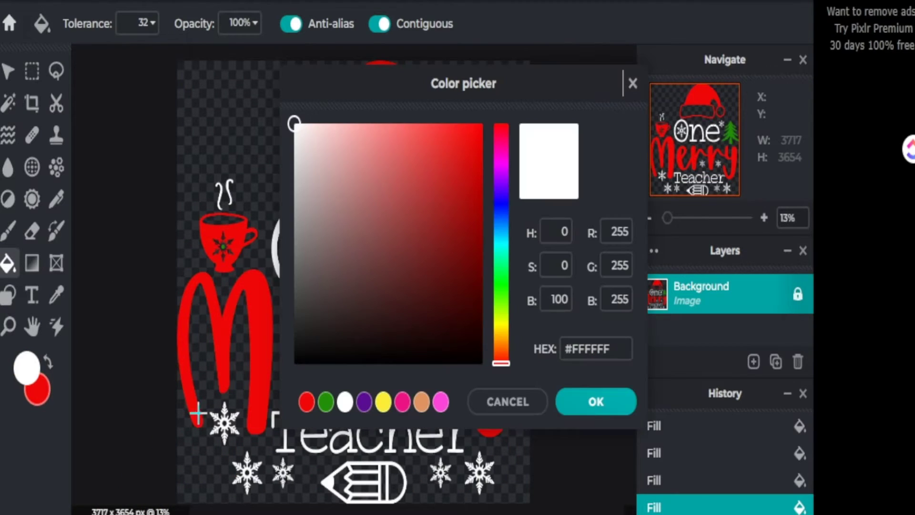
click(326, 402)
key(Return)
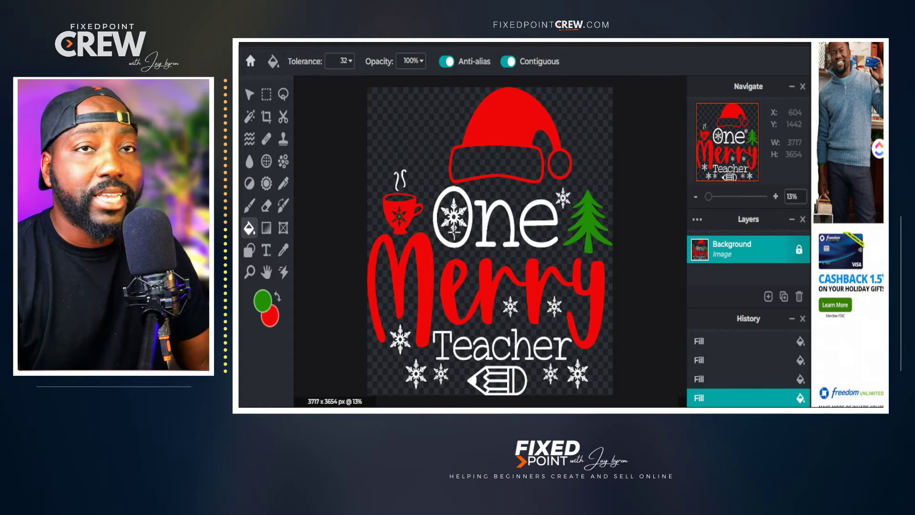
click(222, 240)
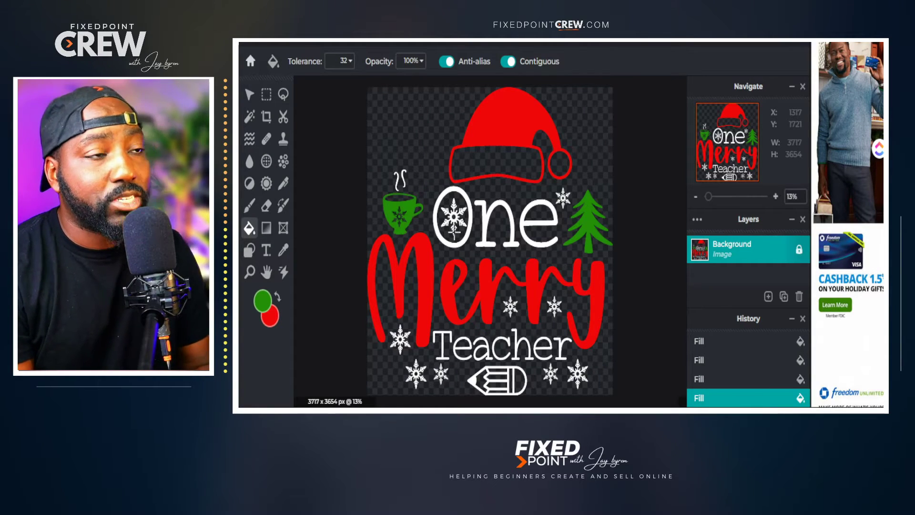
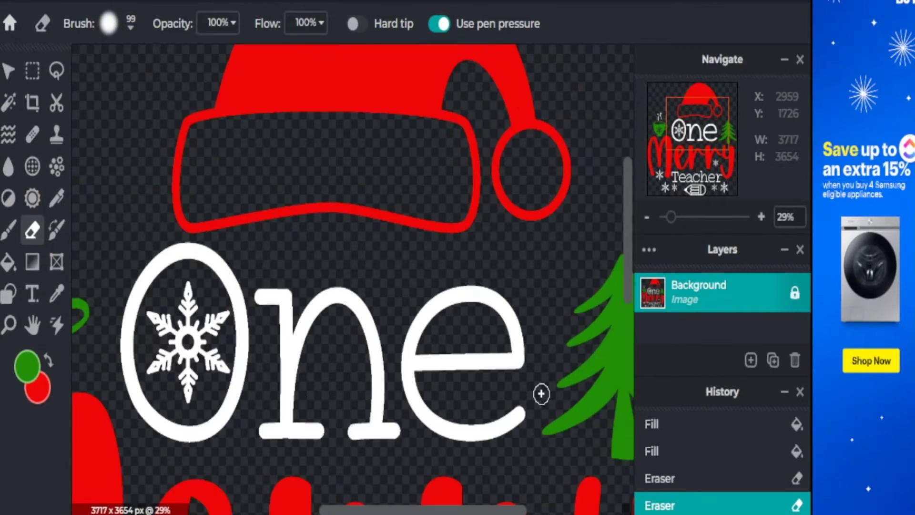
scroll(541, 393, down, 5)
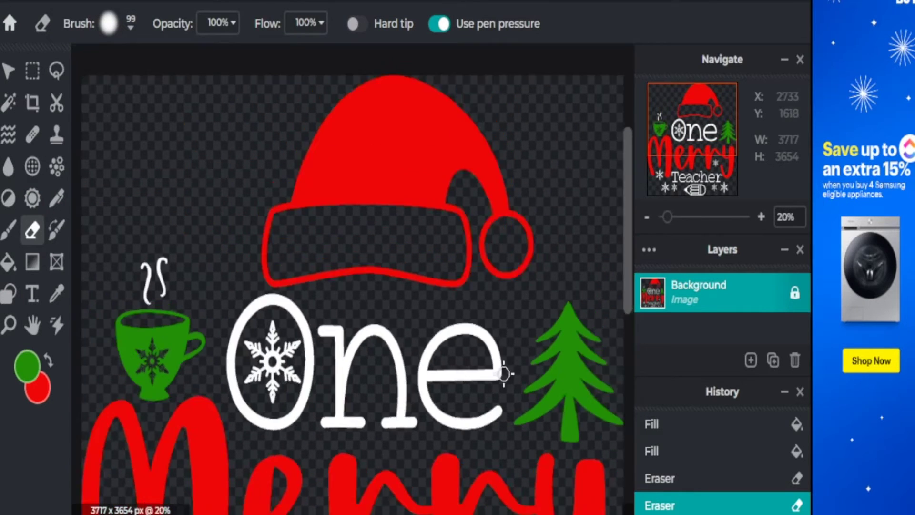
Step: Set the eraser brush size to 410 px and erase the snowflake between the last "r" and the "y" of "Merry"
scroll(493, 368, up, 1)
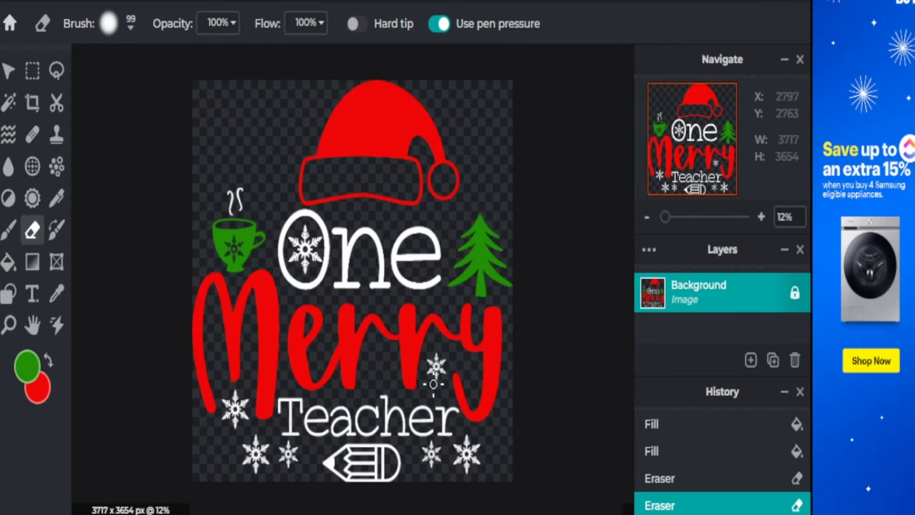
scroll(430, 369, up, 4)
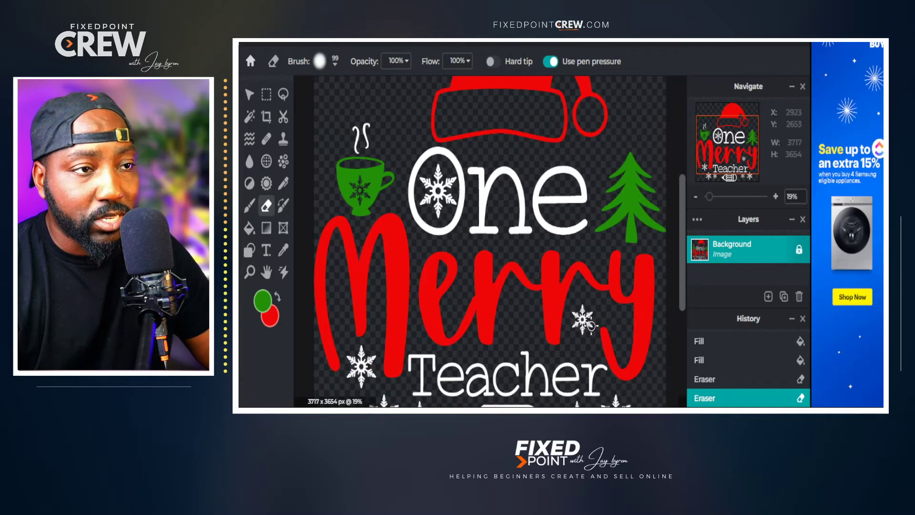
click(334, 62)
click(381, 108)
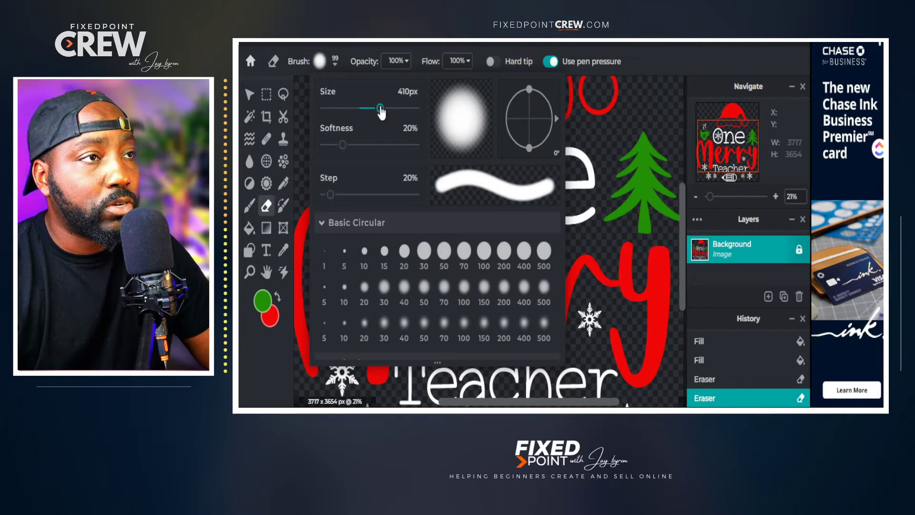
click(606, 299)
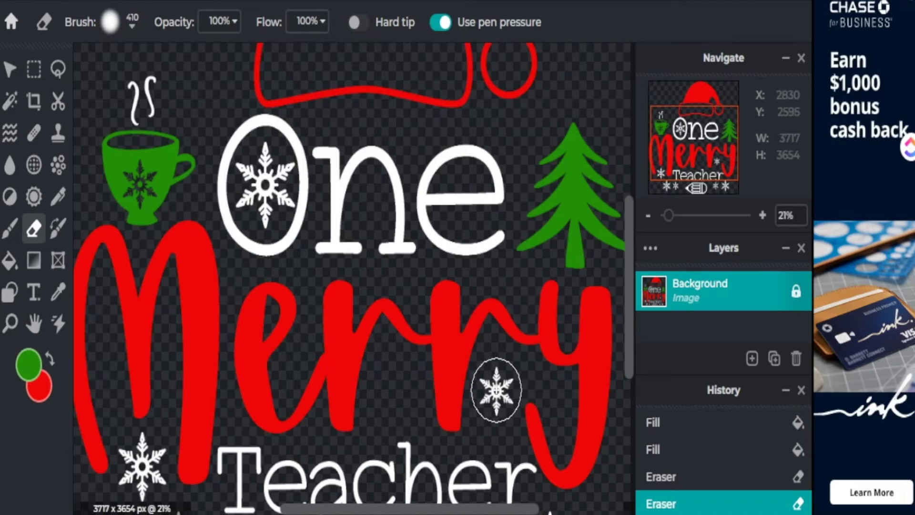
click(496, 390)
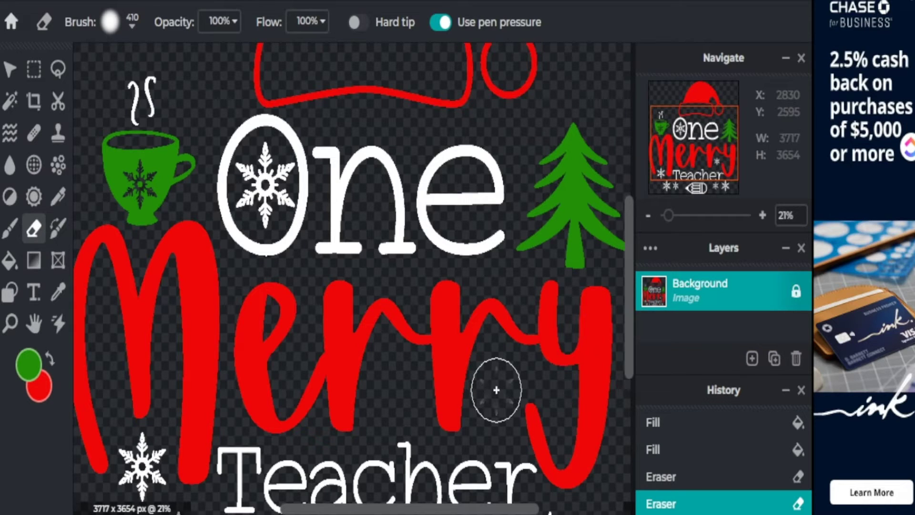
click(496, 390)
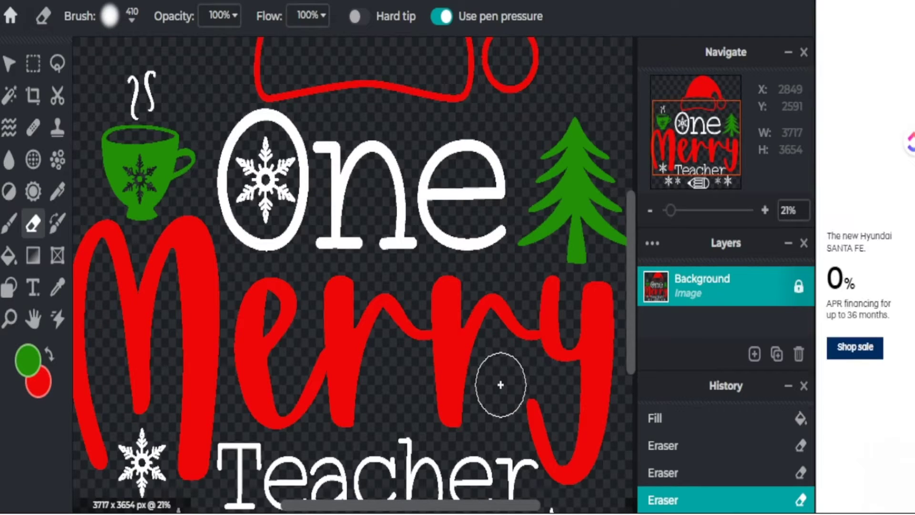
click(500, 384)
Step: Select the Santa hat with the Wand and start transforming the selection
scroll(496, 381, down, 2)
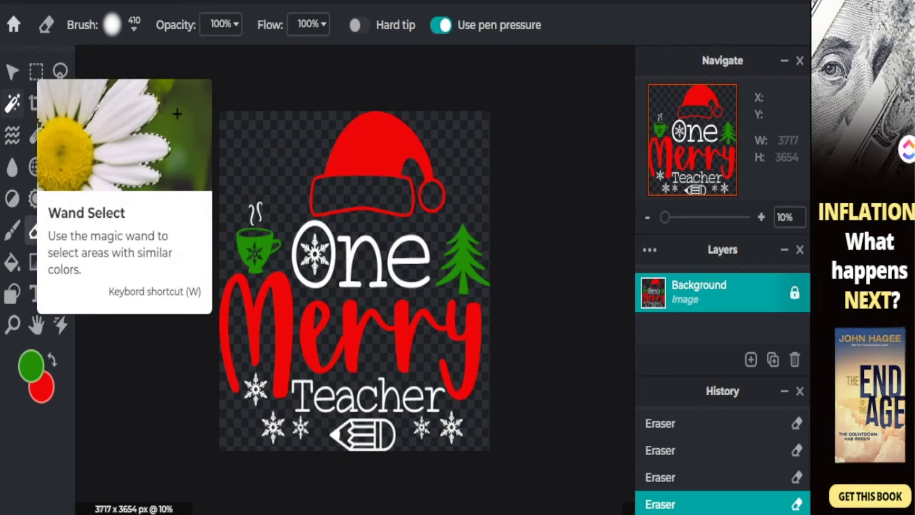
click(13, 107)
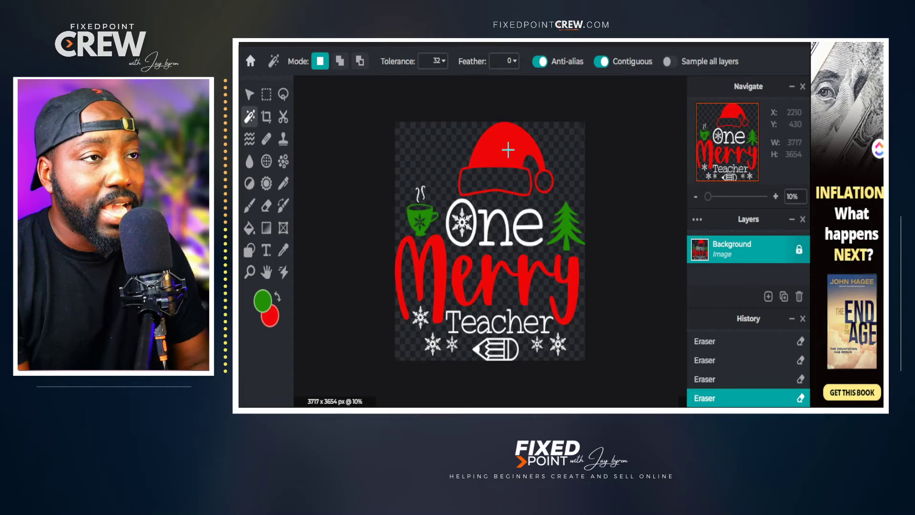
click(380, 151)
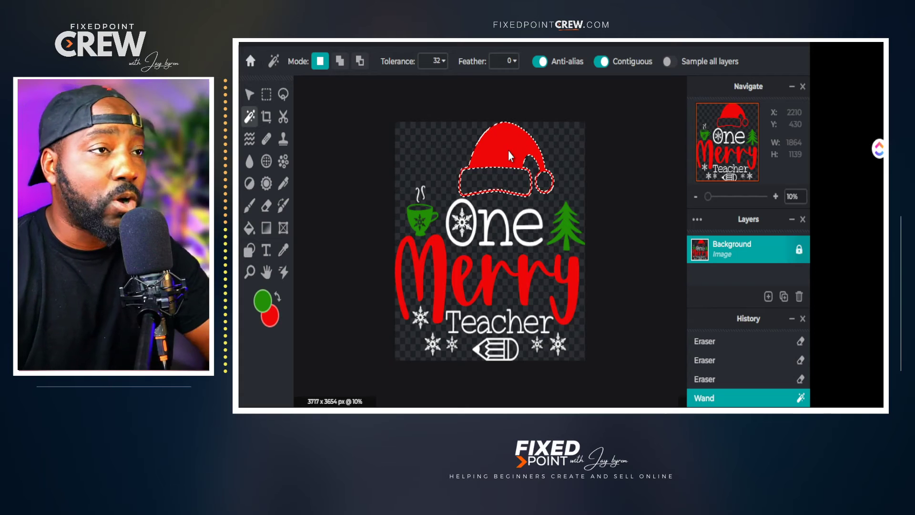
click(248, 100)
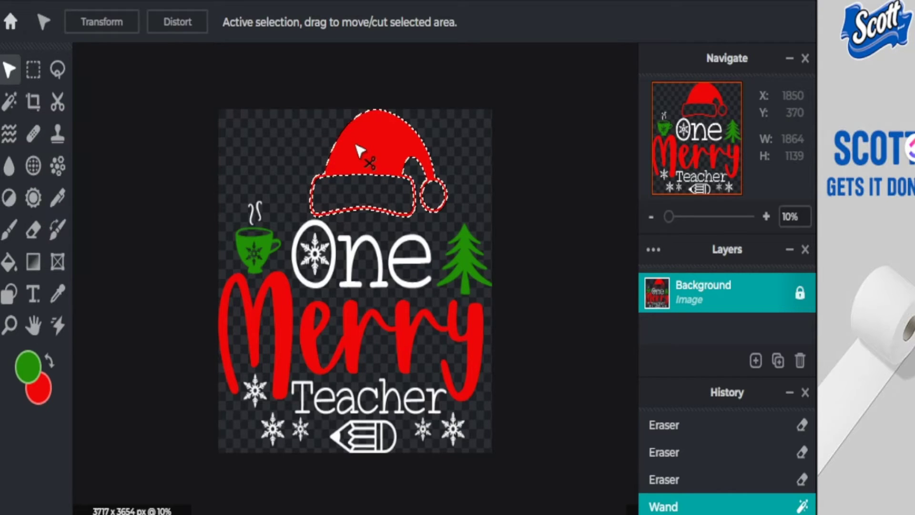
click(96, 23)
Step: Try out different positions and sizes for the Santa hat and reset its rotation to 0°
drag(363, 151, 419, 157)
drag(534, 155, 492, 149)
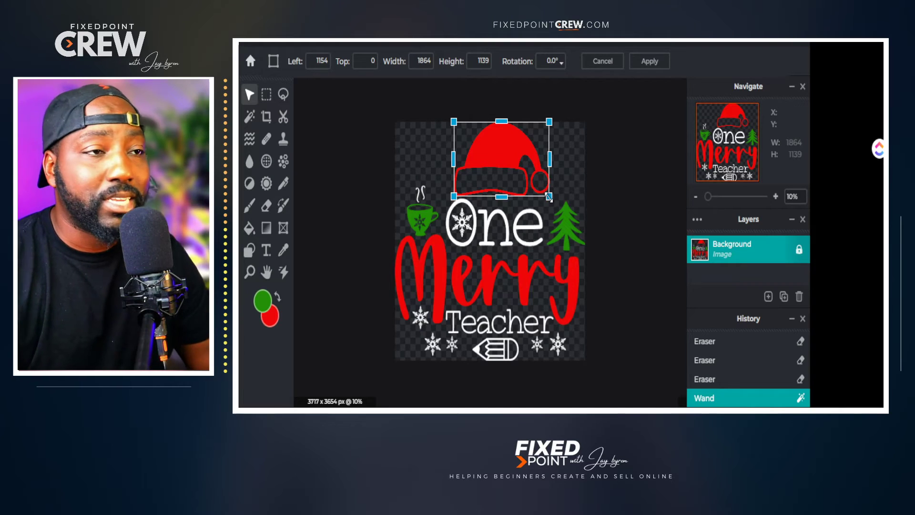
drag(548, 196, 497, 158)
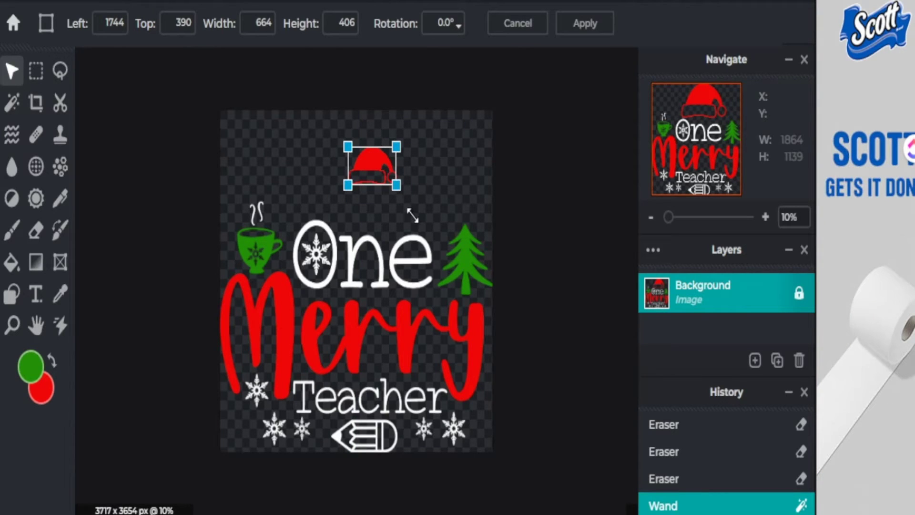
drag(412, 215, 448, 221)
drag(410, 171, 399, 143)
drag(390, 194, 392, 214)
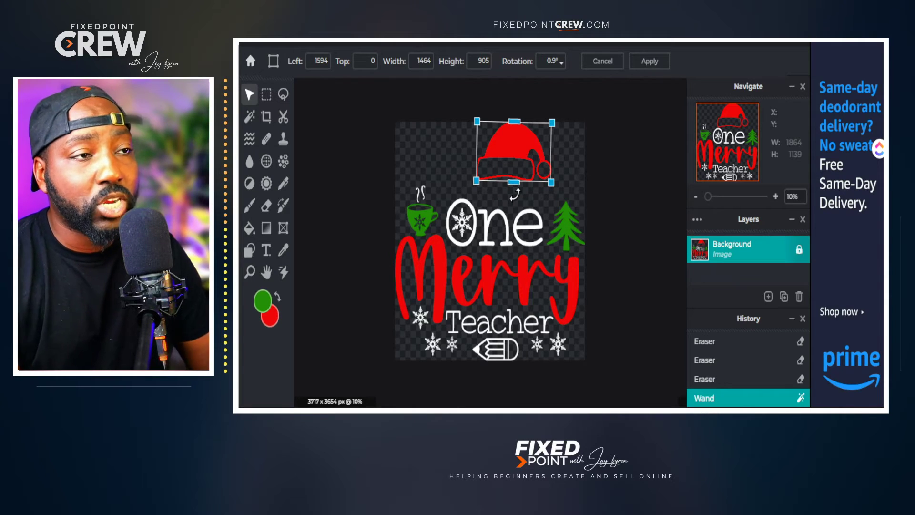
click(560, 61)
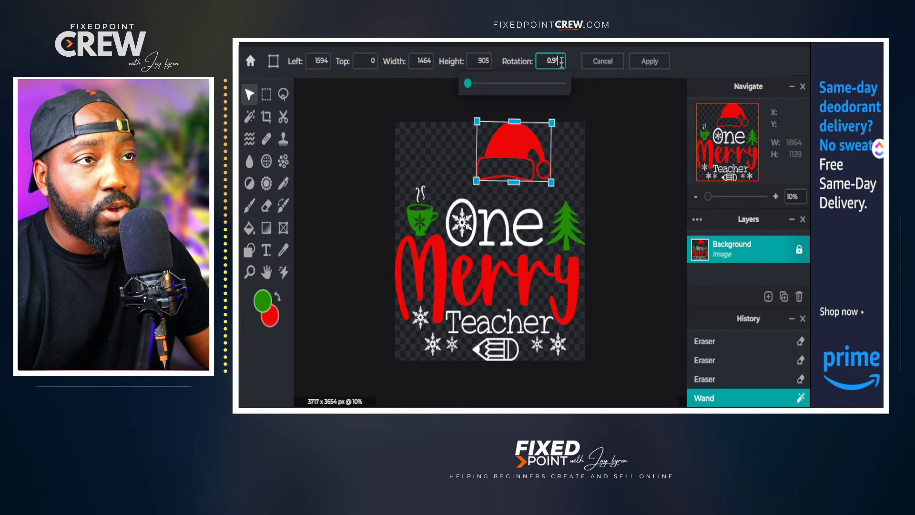
drag(469, 91, 465, 87)
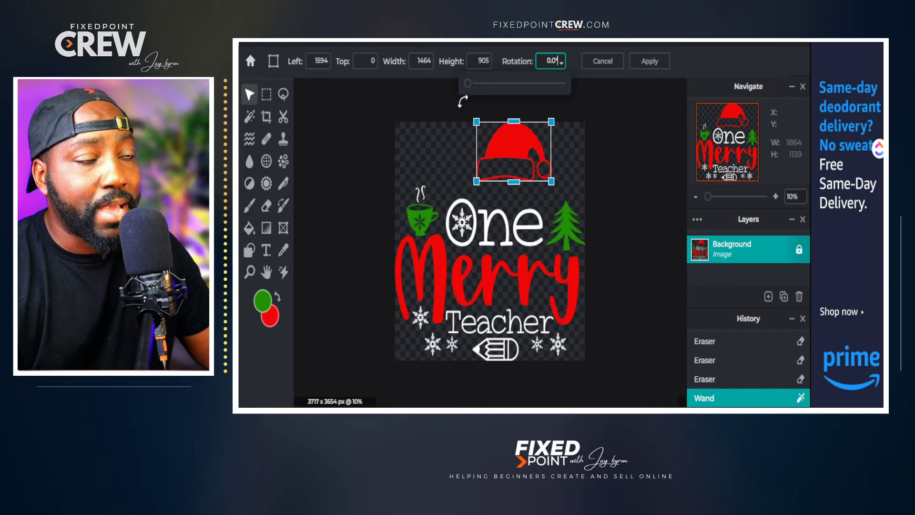
Step: Resize the Santa hat to about 1164 × 711 px, place it above the coffee cup at about left 174, top 50, and apply the transform
drag(551, 181, 571, 196)
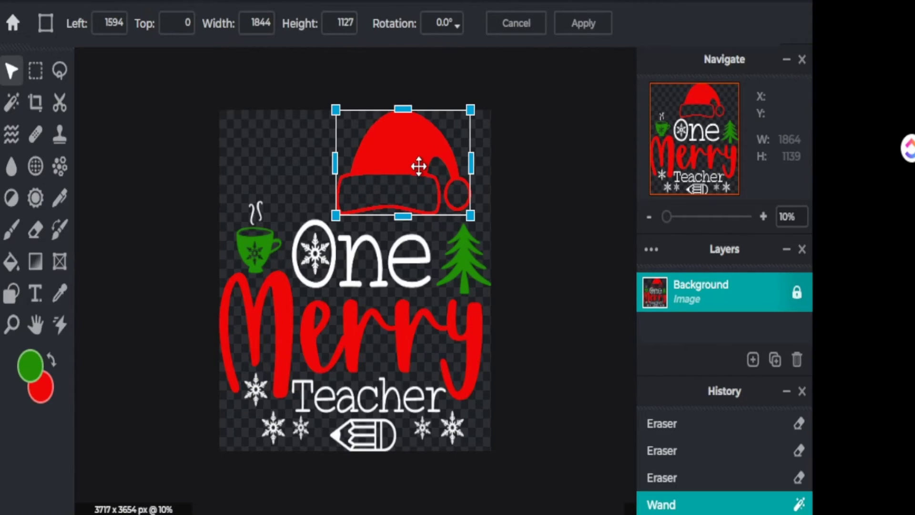
drag(519, 159, 510, 159)
drag(383, 163, 365, 162)
drag(438, 214, 390, 177)
drag(348, 144, 282, 147)
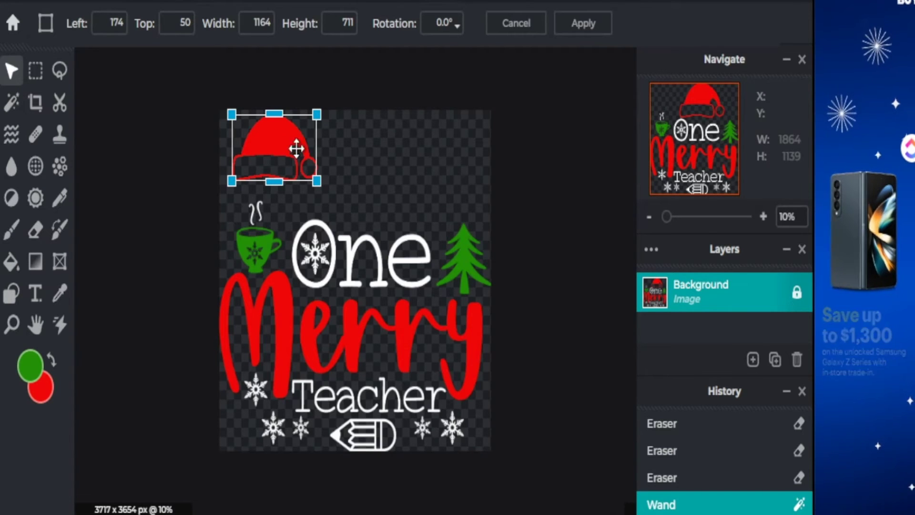
click(583, 29)
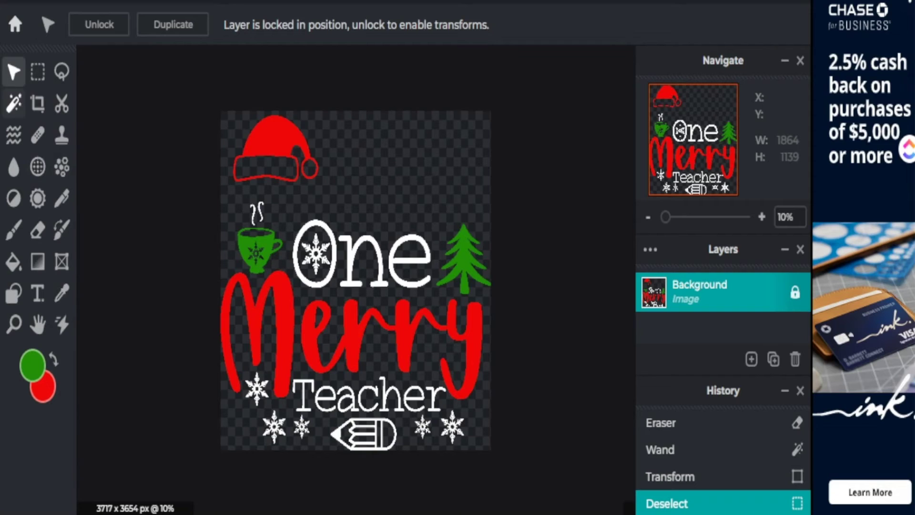
Step: Select the green Christmas tree with the Wand and start transforming the selection
click(14, 103)
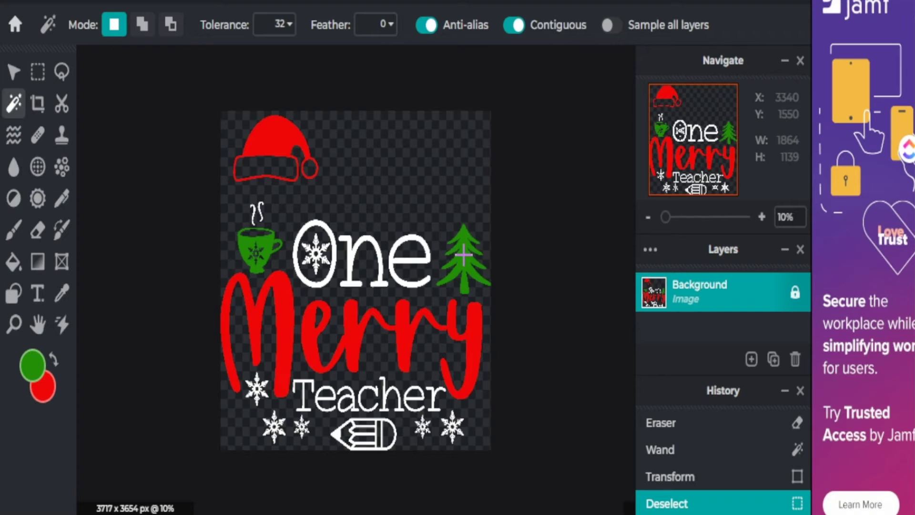
click(463, 256)
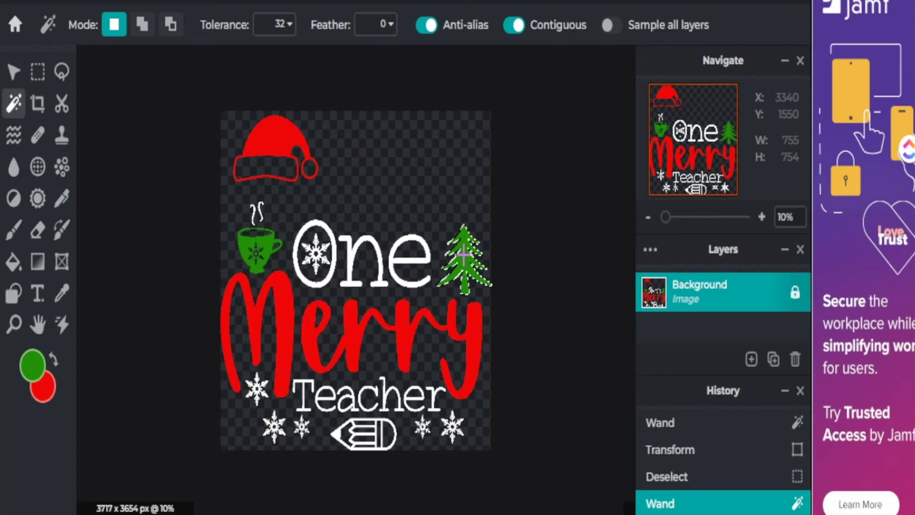
click(11, 76)
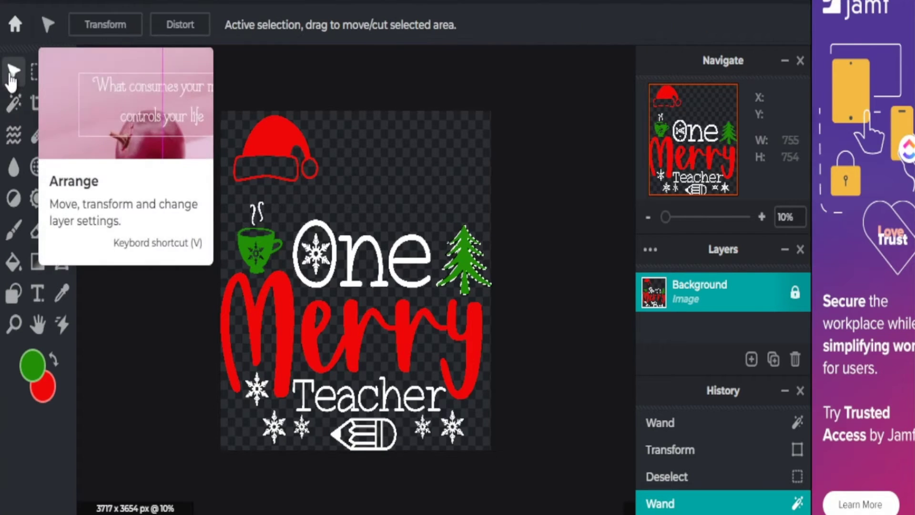
click(324, 69)
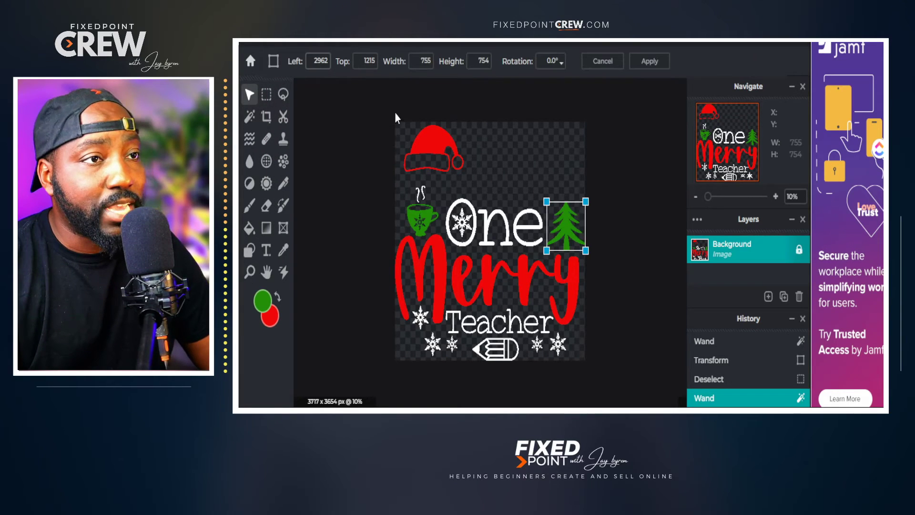
Step: Try moving the Christmas tree upward, shrinking it to about 445 × 444 px and enlarging it to about 1135 × 1133 px
drag(573, 215, 567, 162)
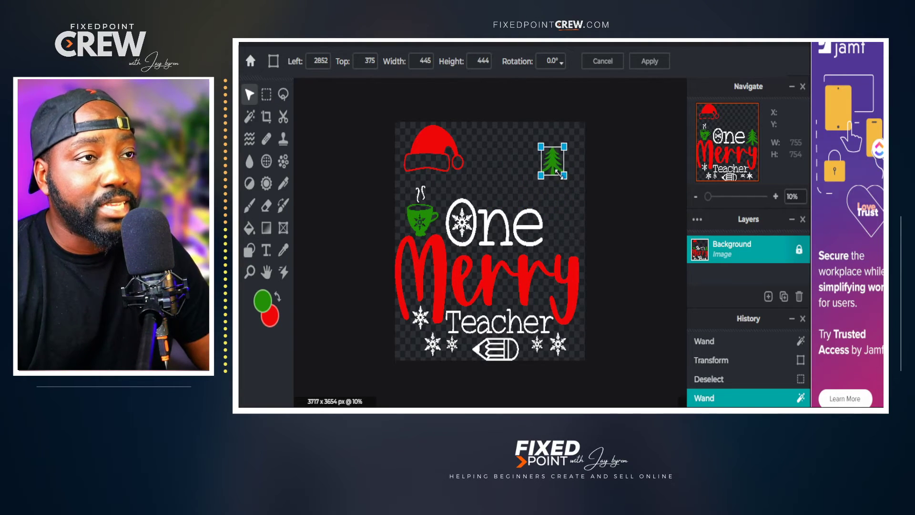
drag(553, 161, 567, 121)
drag(525, 162, 563, 177)
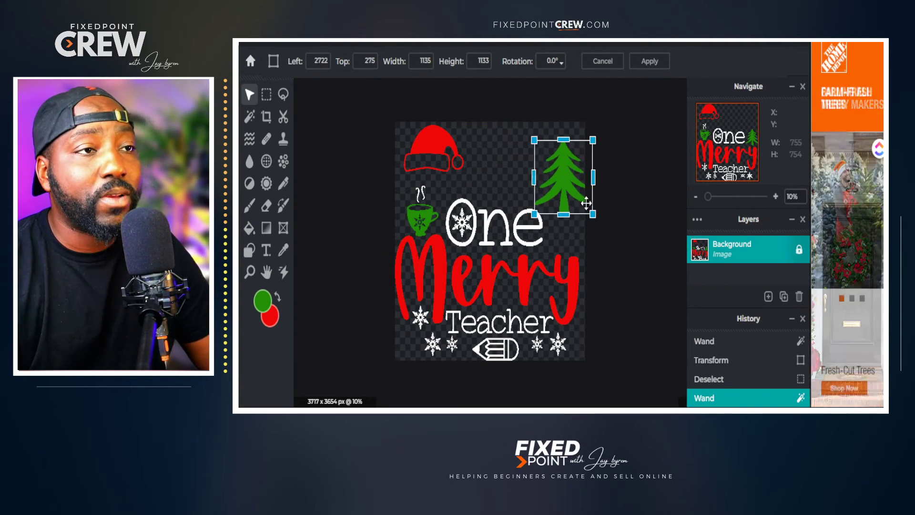
Step: Resize the Christmas tree to about 765 × 764 px, place it at about left 2866, top 545, and apply the transform
drag(593, 215, 492, 168)
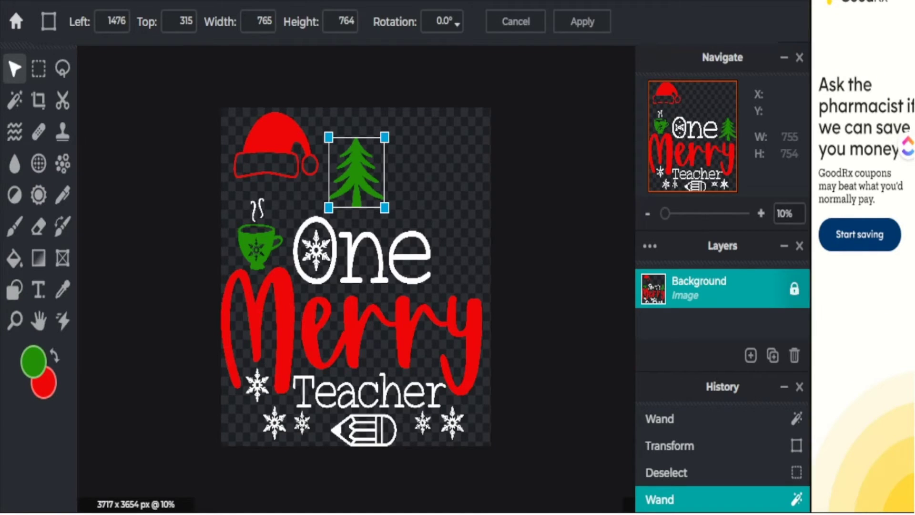
drag(352, 174, 435, 180)
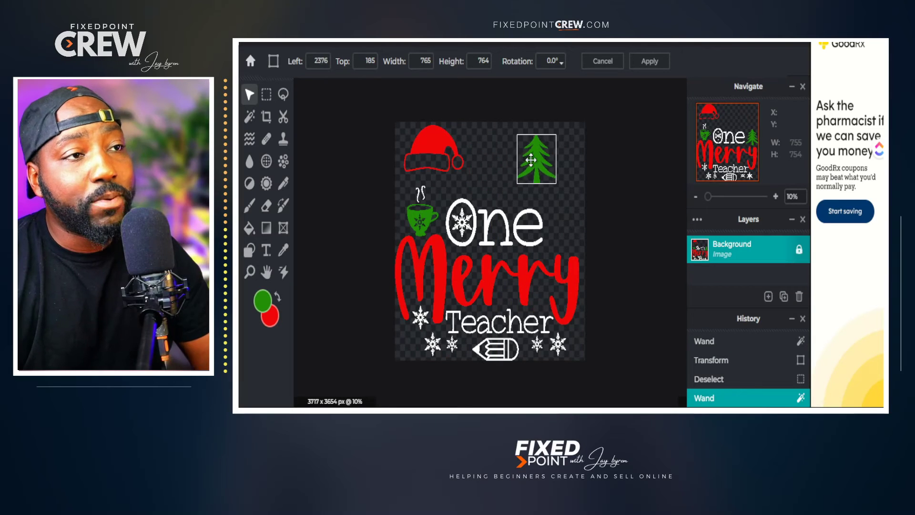
mouse_move(553, 178)
mouse_down()
mouse_move(558, 193)
mouse_move(559, 184)
mouse_up()
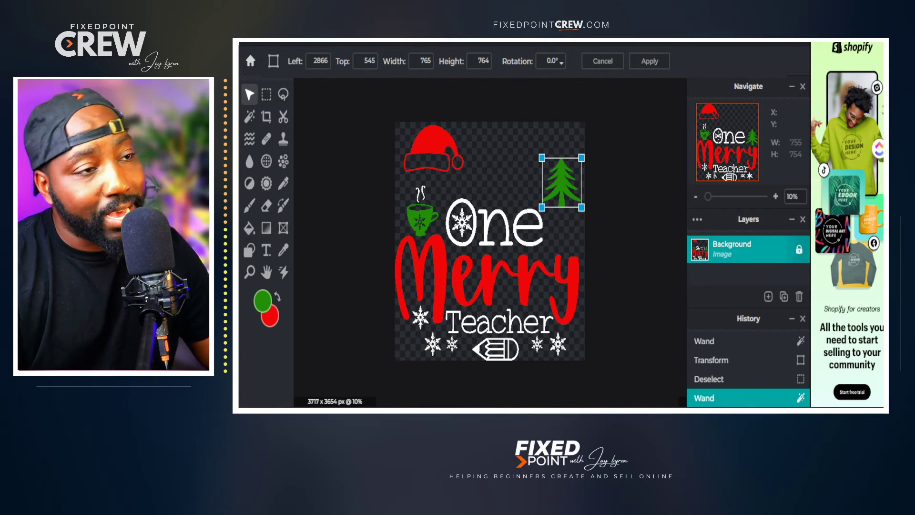
scroll(490, 241, up, 4)
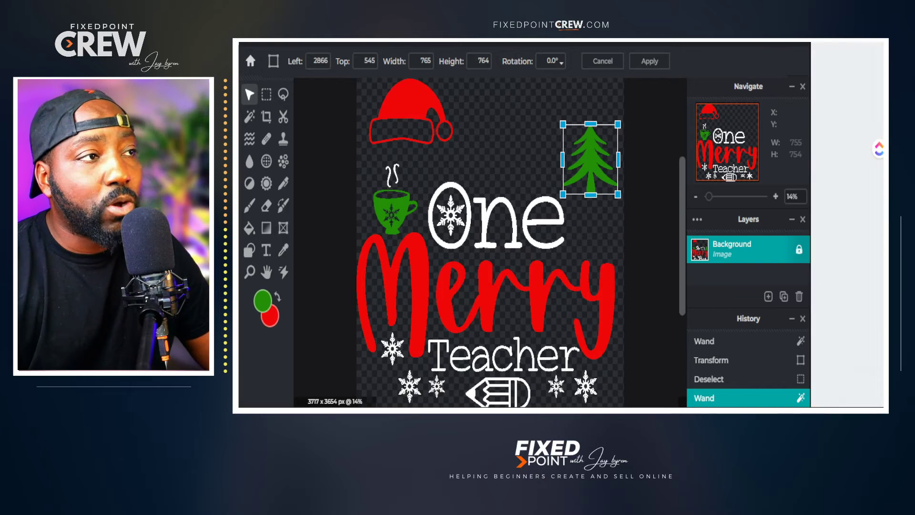
click(248, 118)
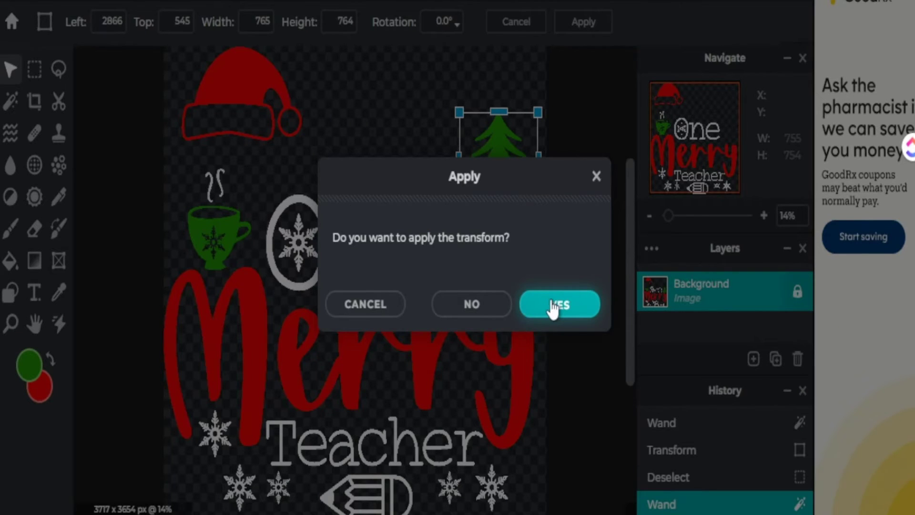
click(531, 303)
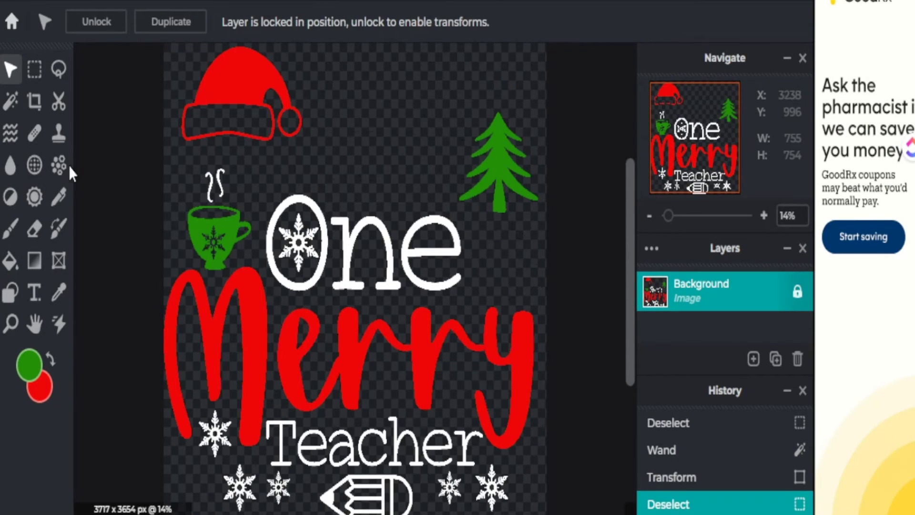
Step: Select the connected "erry" letters with the Wand and add the "M" to the selection so the whole word "Merry" is selected
click(12, 106)
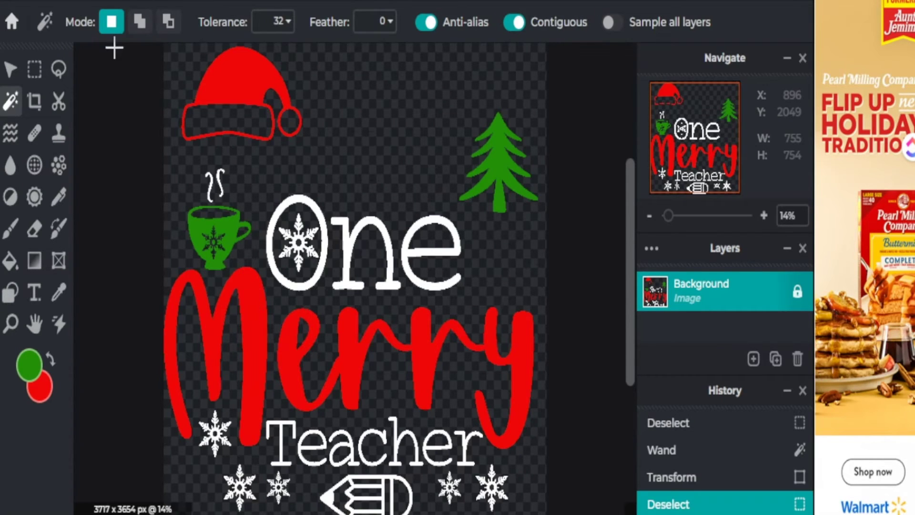
click(254, 342)
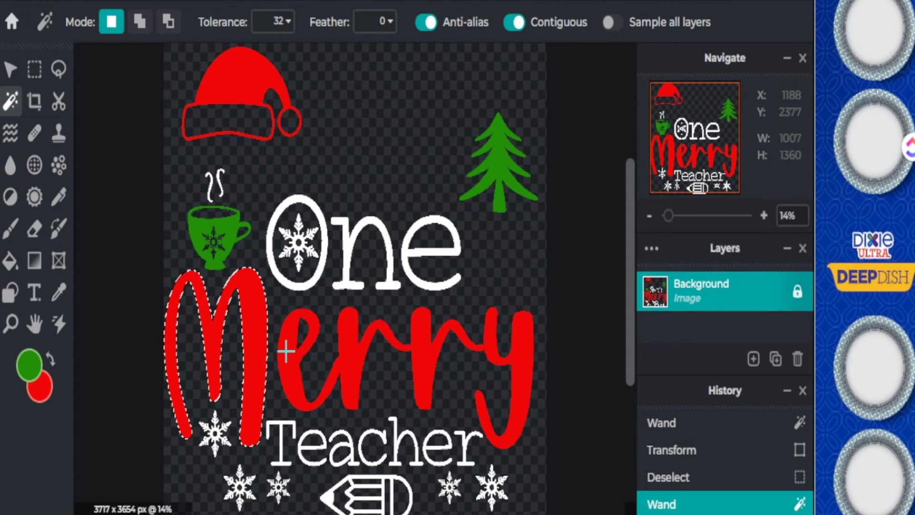
click(286, 352)
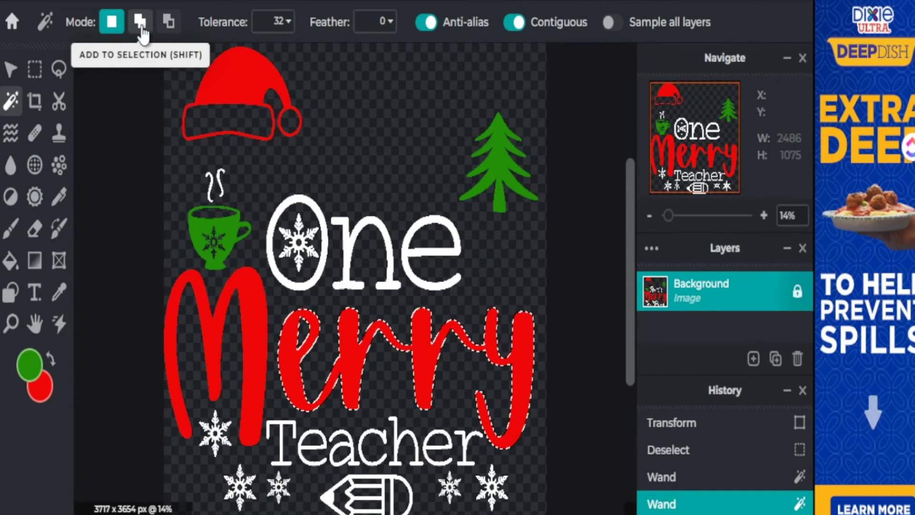
click(141, 27)
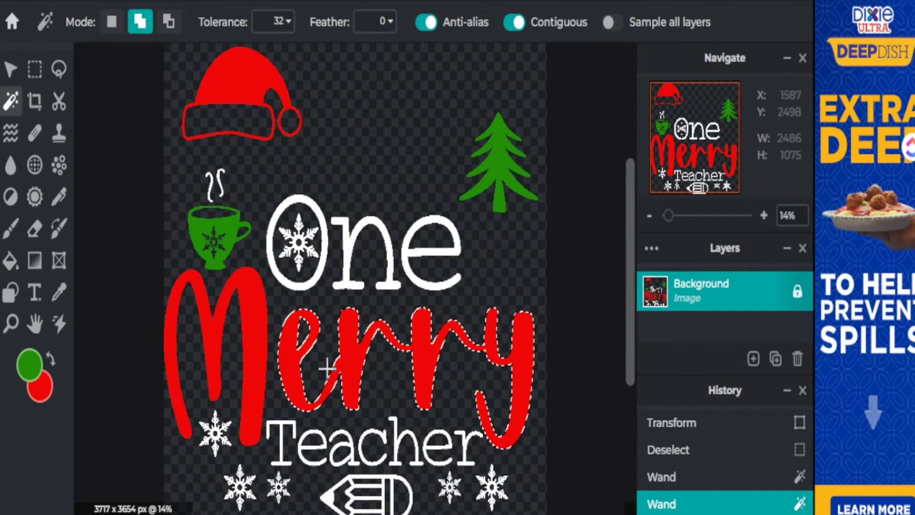
click(260, 367)
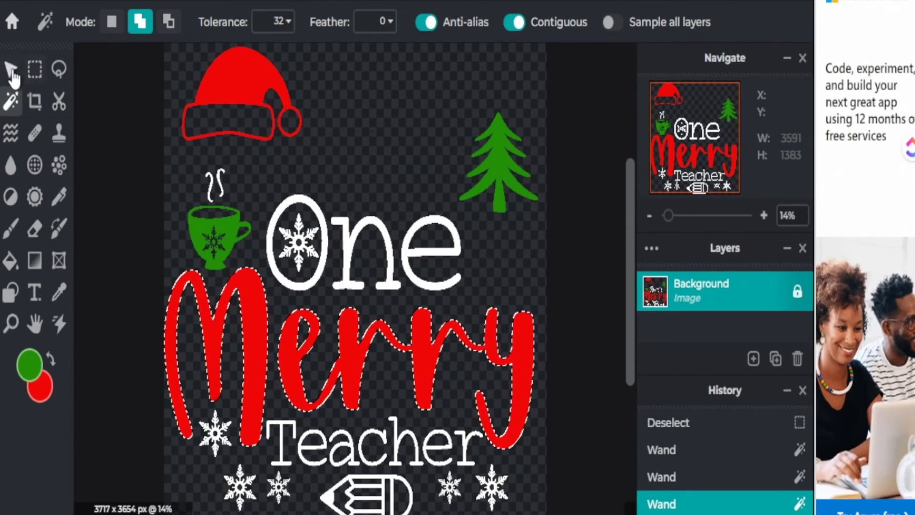
Step: Transform the selected word "Merry", shrinking it to about 1776 × 684 px and moving it above "One" at about left 1165, top 505
click(11, 71)
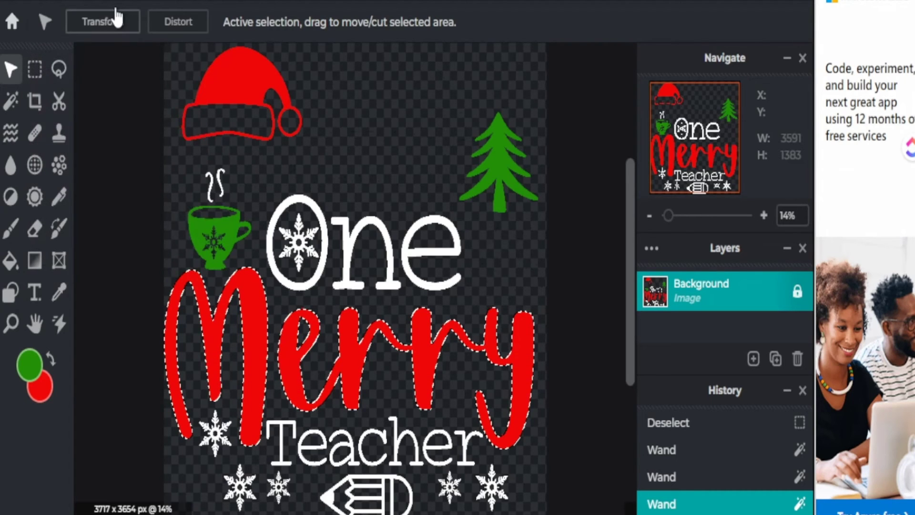
click(113, 24)
mouse_move(367, 368)
mouse_down()
mouse_move(341, 348)
mouse_move(400, 341)
mouse_move(373, 345)
mouse_move(381, 365)
mouse_up()
drag(548, 446, 453, 398)
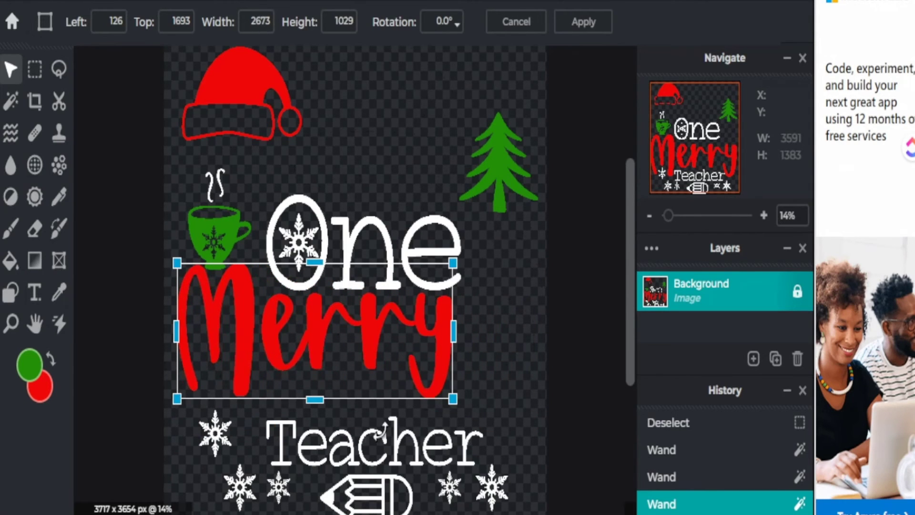
mouse_move(315, 405)
mouse_down()
mouse_move(310, 362)
mouse_move(313, 405)
mouse_up()
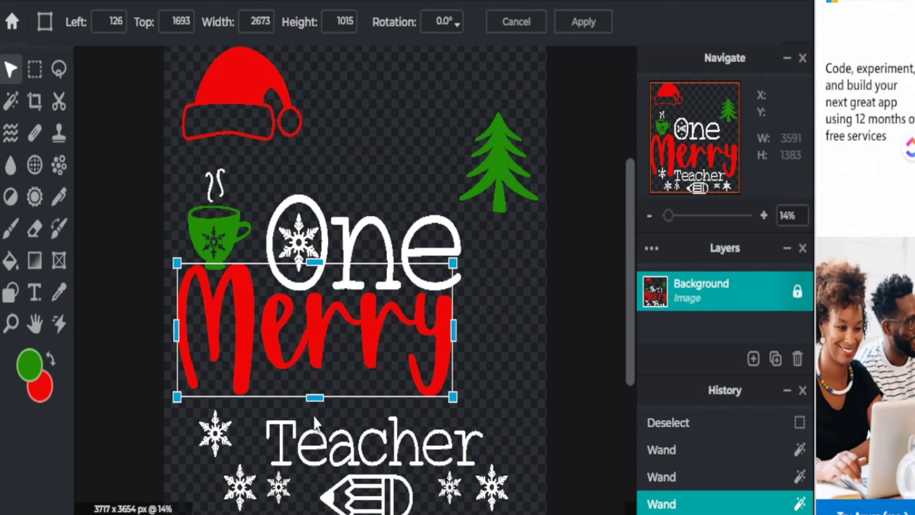
drag(454, 400, 363, 350)
drag(282, 311, 389, 155)
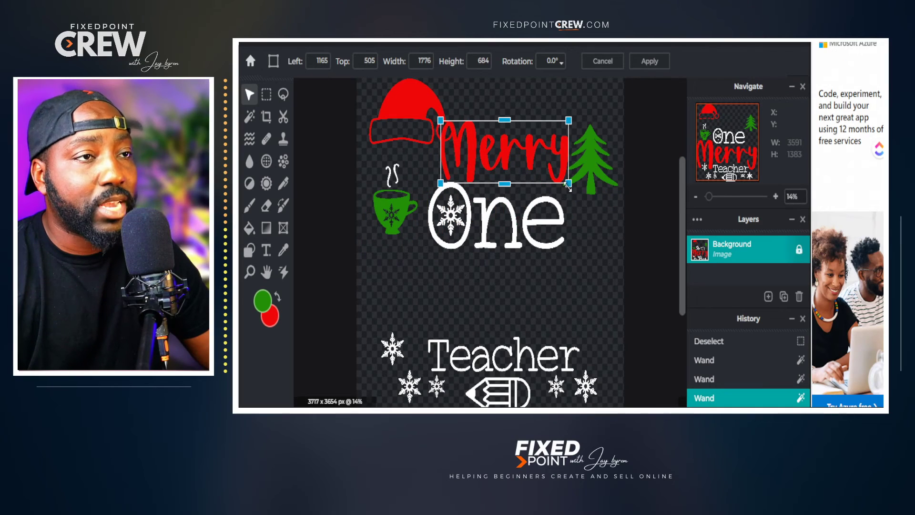
Step: Shrink "Merry" to about 1143 × 440 px, place it at about left 1543, top 818, and apply the transform
drag(569, 185, 516, 167)
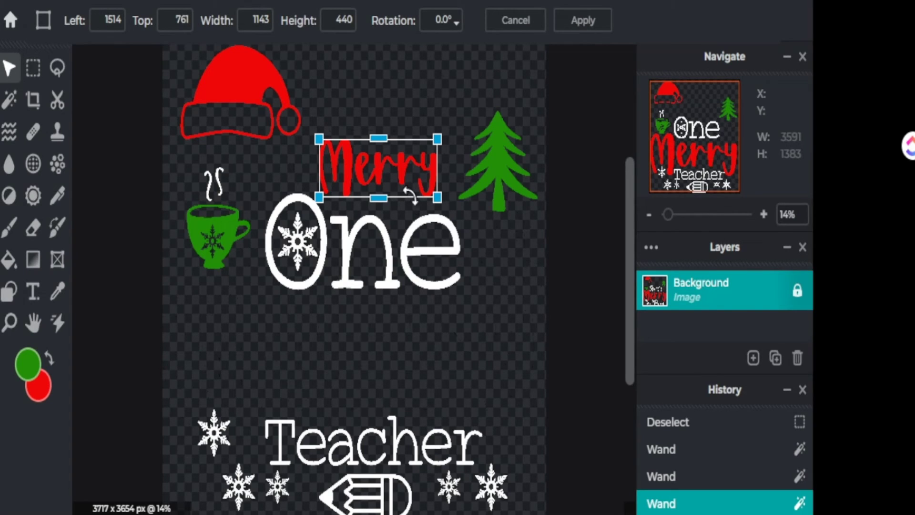
drag(392, 178, 396, 185)
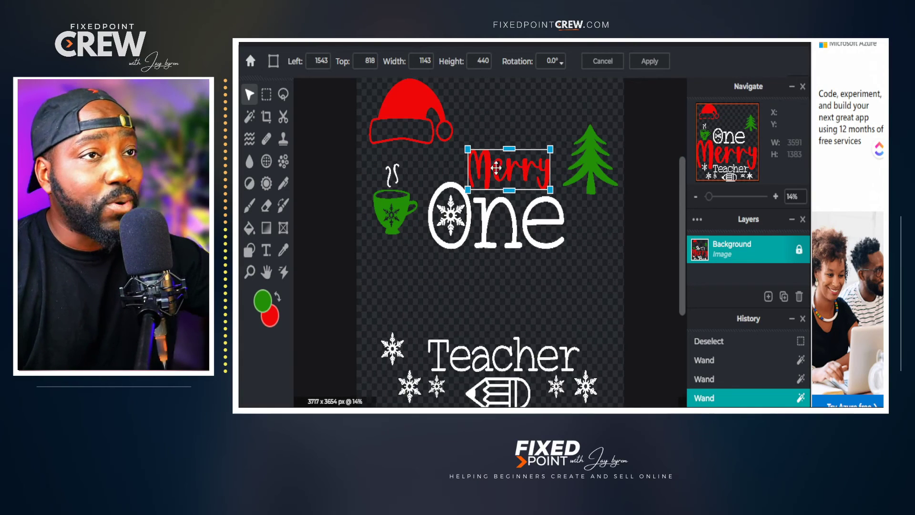
click(648, 63)
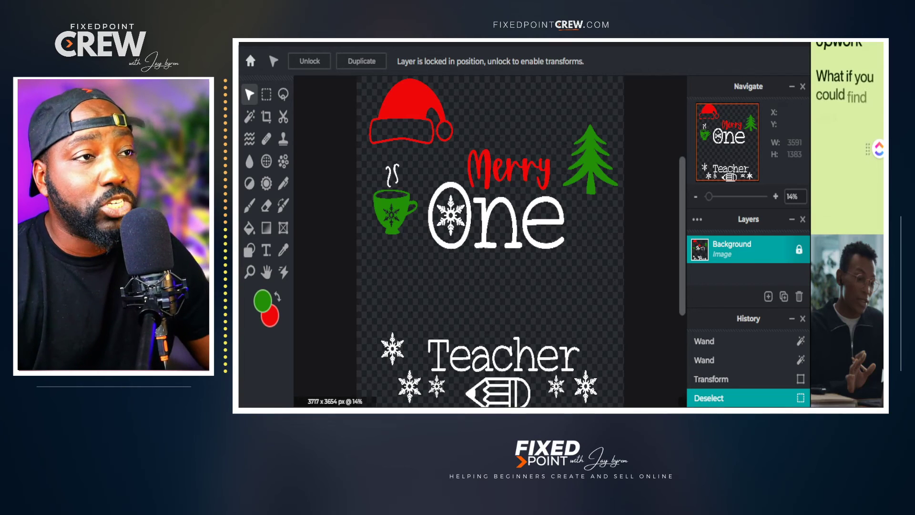
Step: Try moving "Merry" within a rectangular selection of about 1360 × 556 px to about left 1587, top 619
click(266, 94)
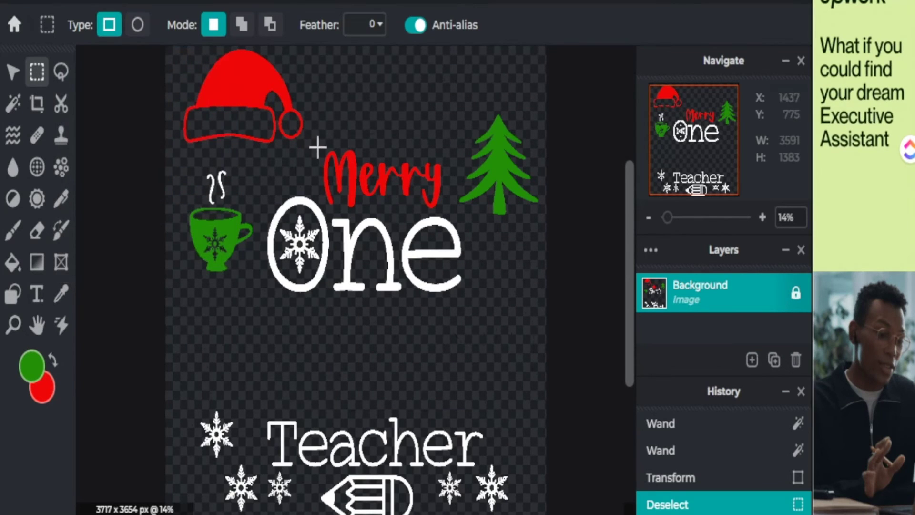
drag(316, 140, 455, 211)
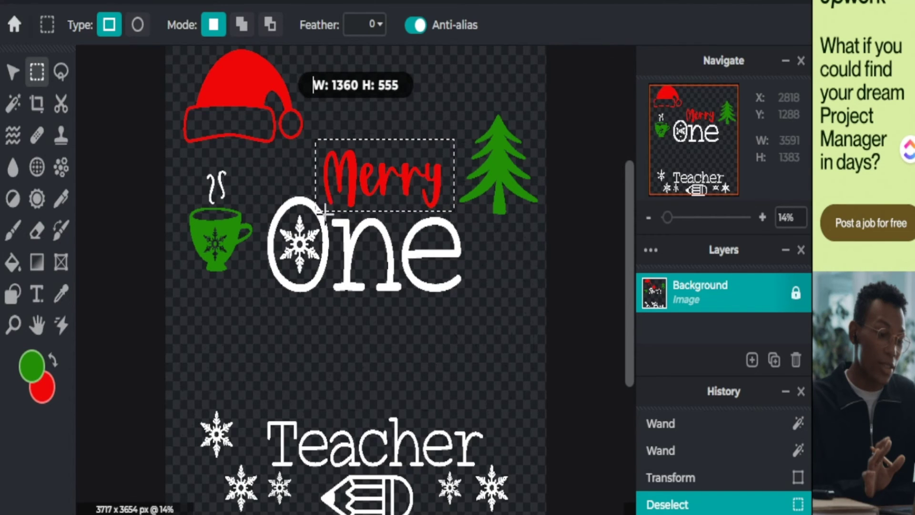
drag(319, 206, 319, 206)
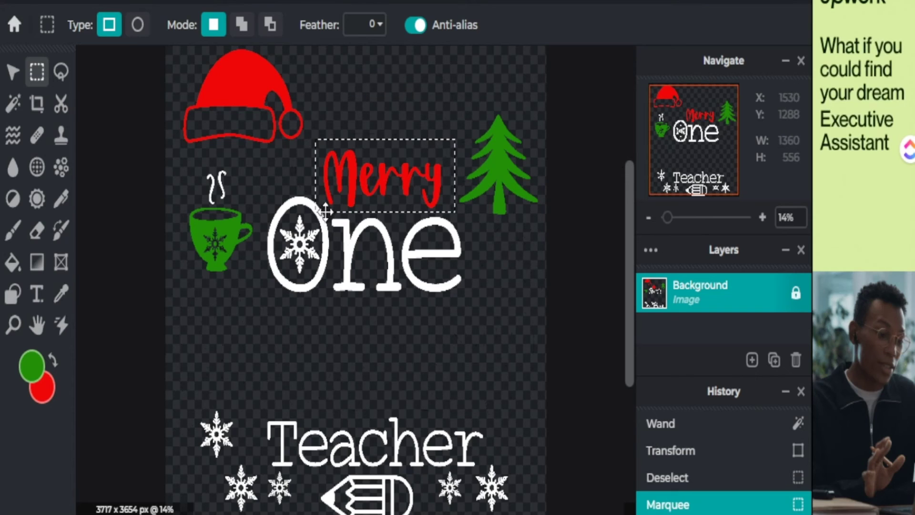
click(13, 72)
click(116, 32)
drag(381, 182, 392, 165)
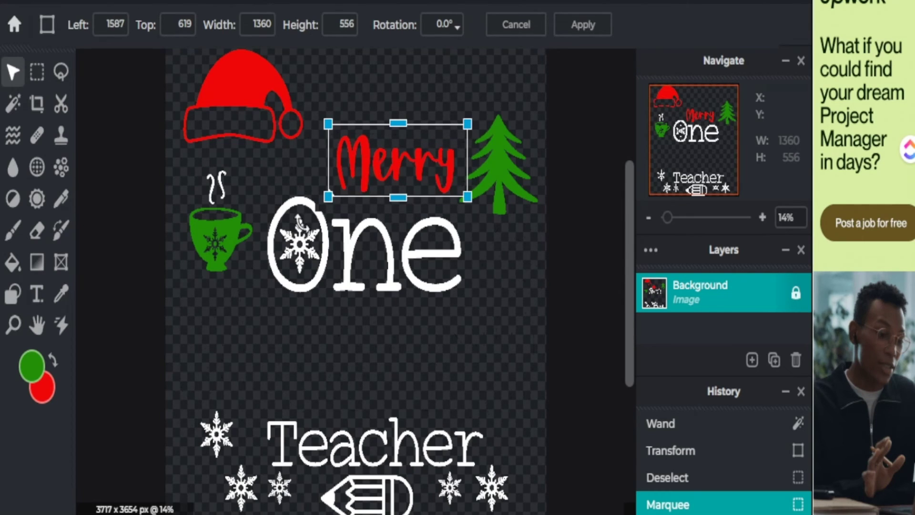
scroll(350, 210, up, 2)
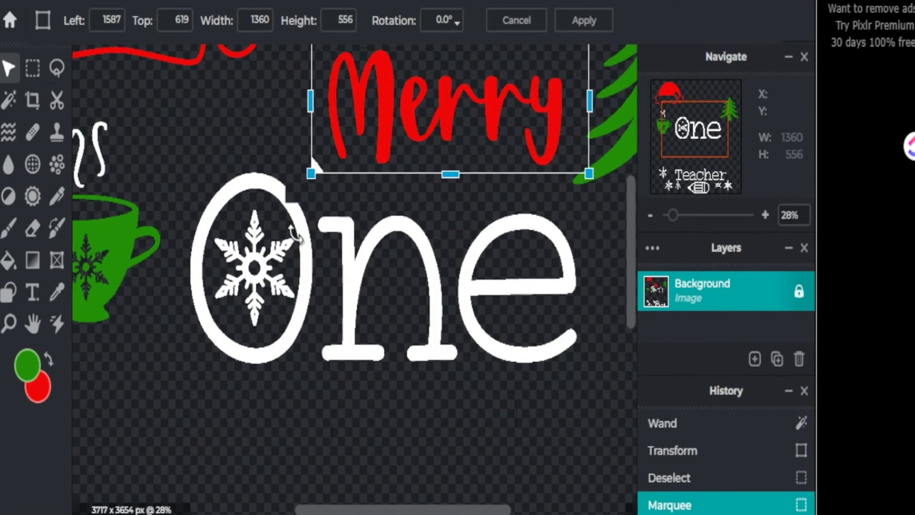
scroll(295, 234, up, 1)
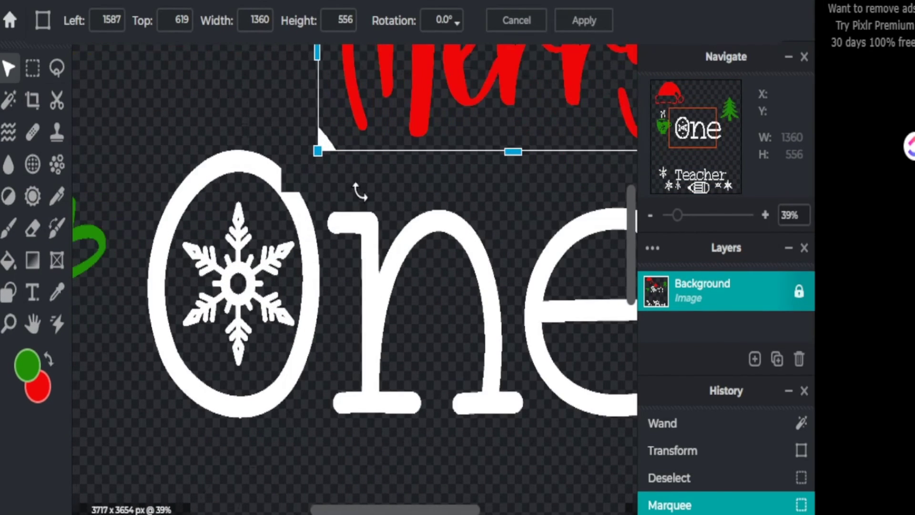
scroll(360, 193, down, 1)
scroll(417, 132, down, 1)
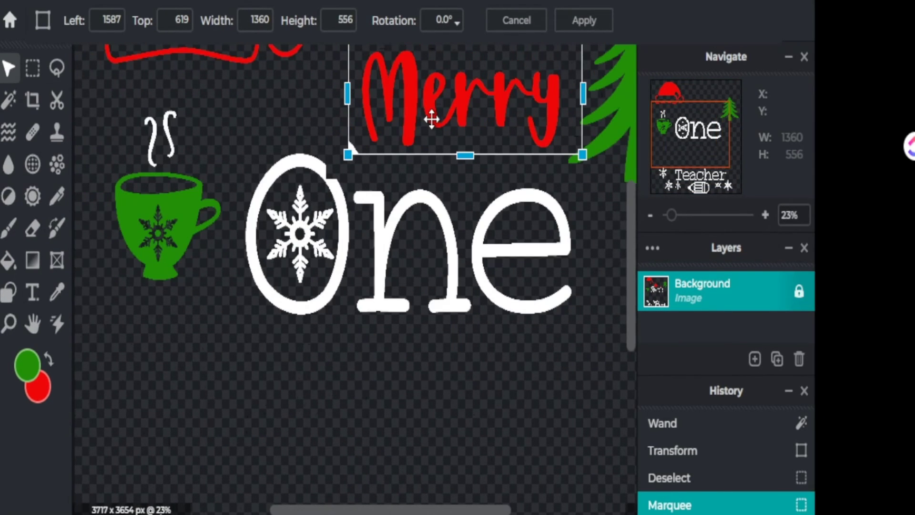
Step: Try repositioning the "Merry" selection to about left 1459, top 735 and about left 1471, top 665, then cancel the transform
drag(431, 120, 409, 141)
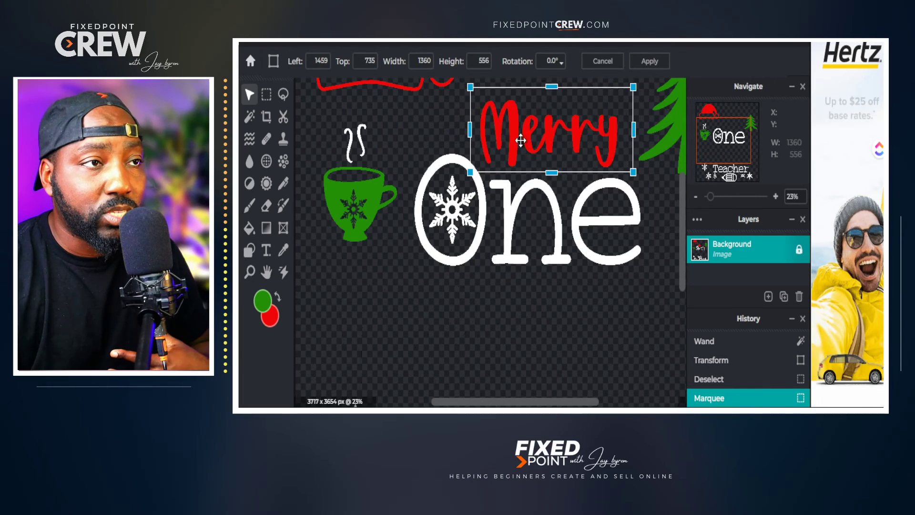
mouse_move(410, 141)
mouse_down()
mouse_move(417, 122)
mouse_move(405, 131)
mouse_up()
drag(525, 138, 527, 127)
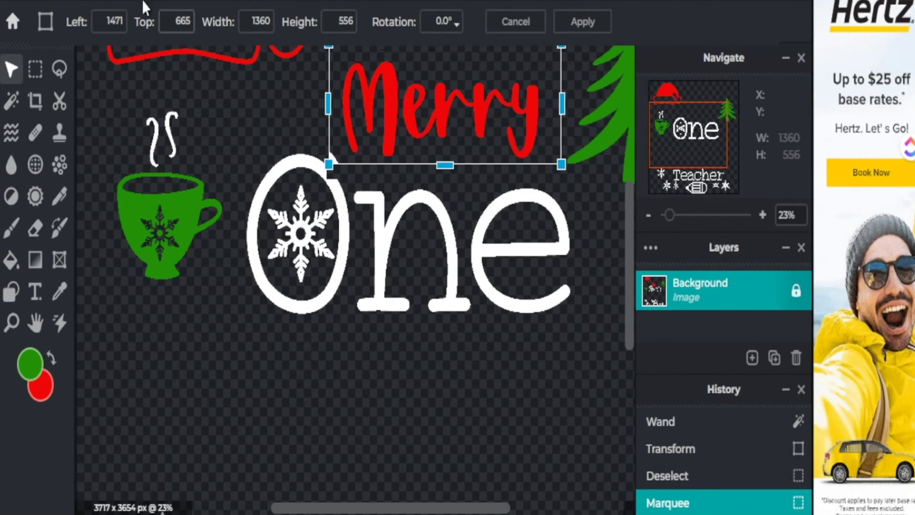
click(64, 1)
click(474, 308)
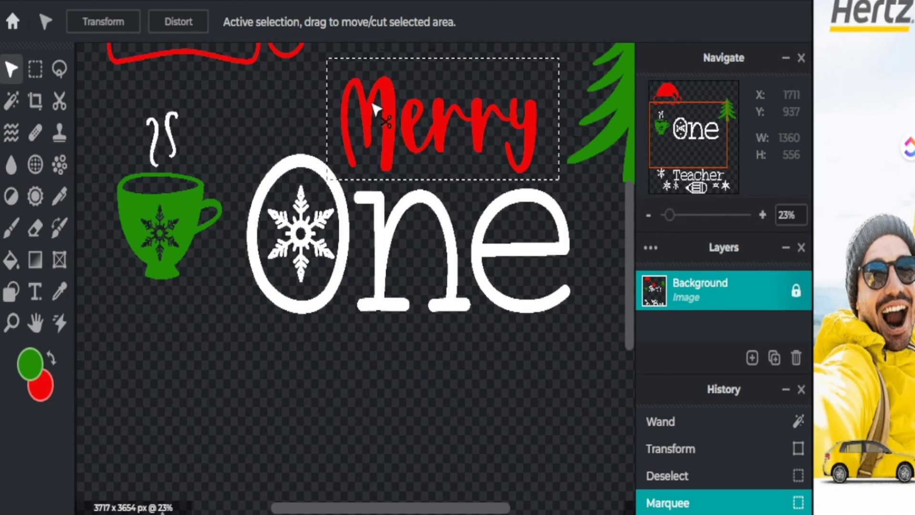
Step: Deselect the current area and draw a tighter rectangular selection of about 1186 × 502 px around the word "Merry"
click(35, 69)
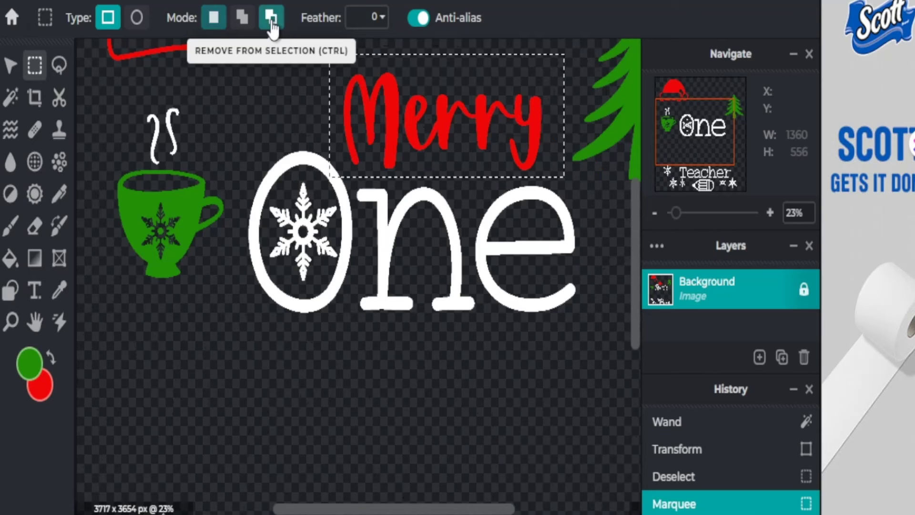
click(430, 63)
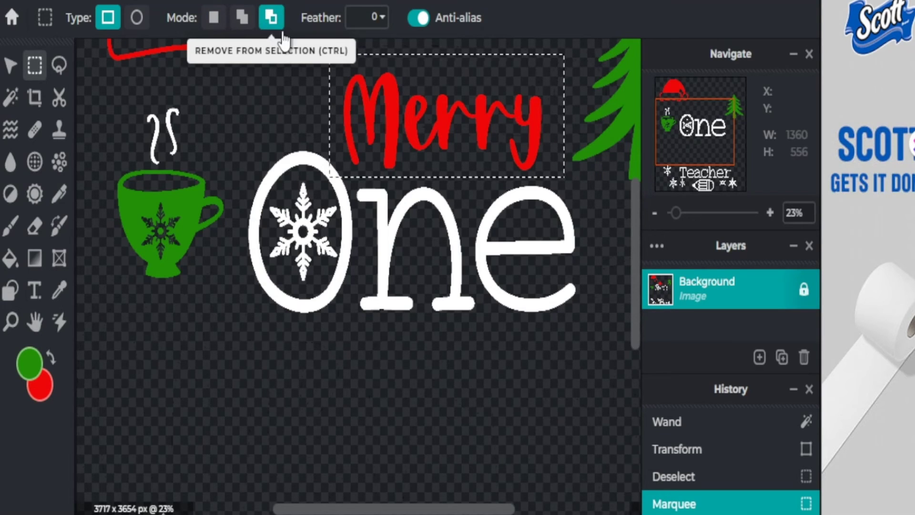
click(363, 117)
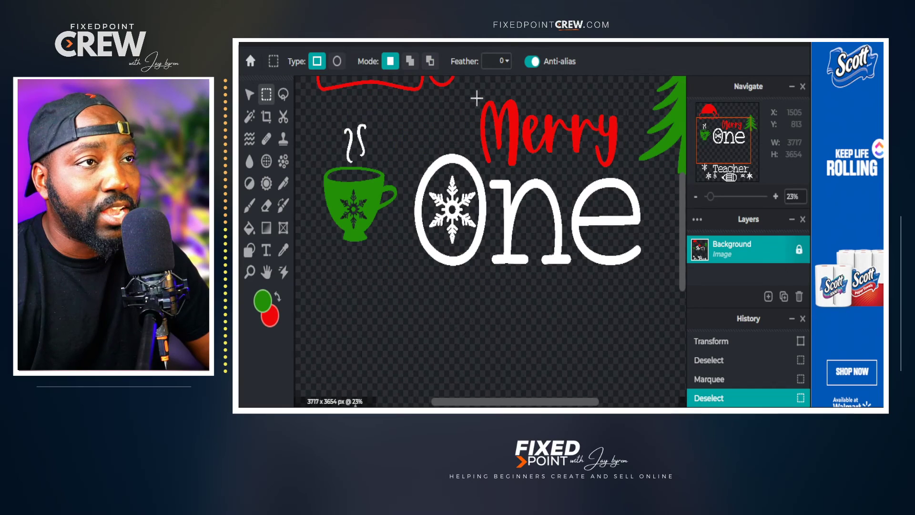
drag(476, 99, 499, 168)
drag(381, 176, 542, 180)
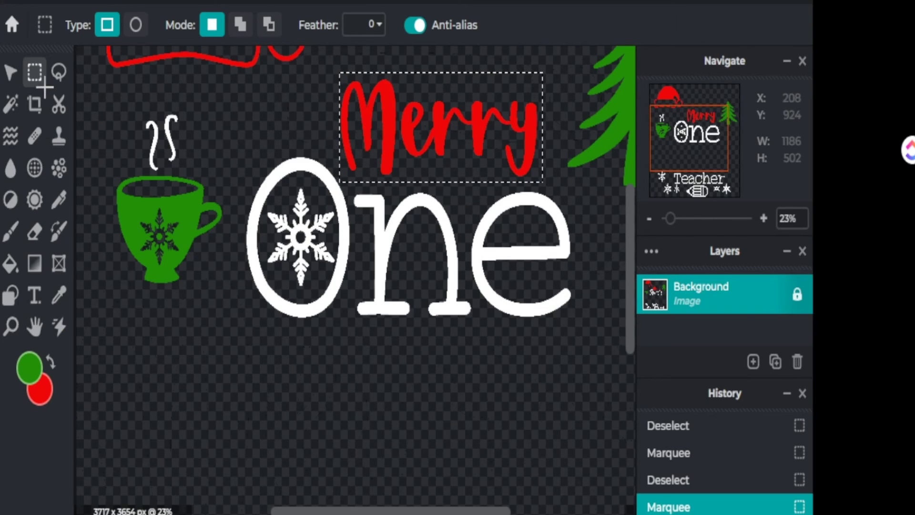
Step: Try transforming the tighter selection to reposition "Merry" just above the word "One"
click(14, 79)
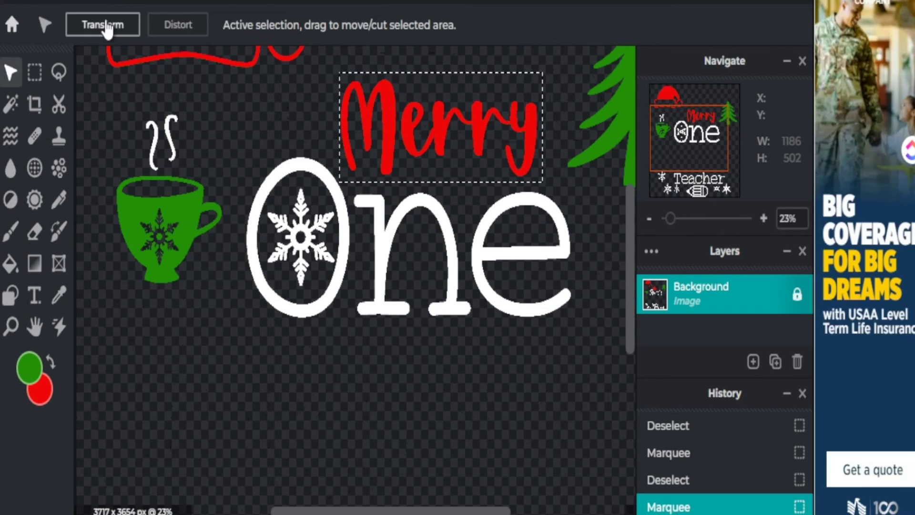
click(106, 27)
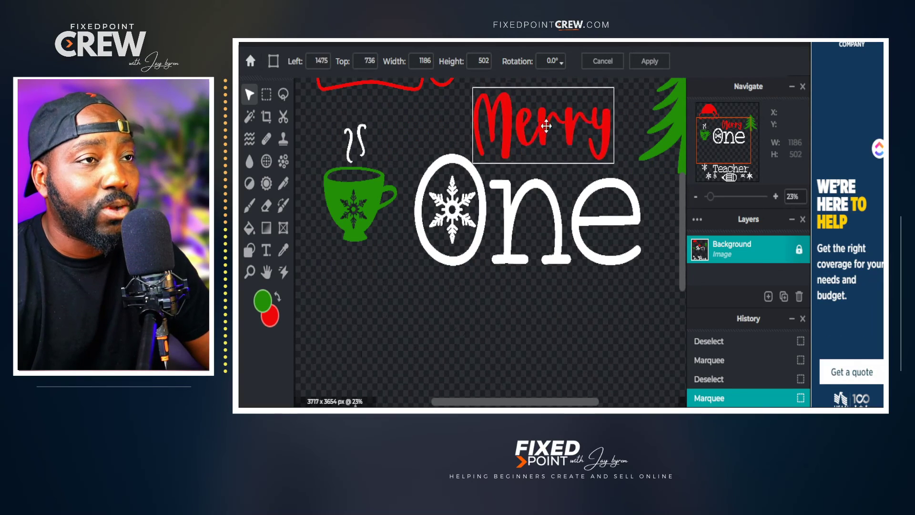
drag(560, 126, 563, 119)
drag(551, 189, 543, 125)
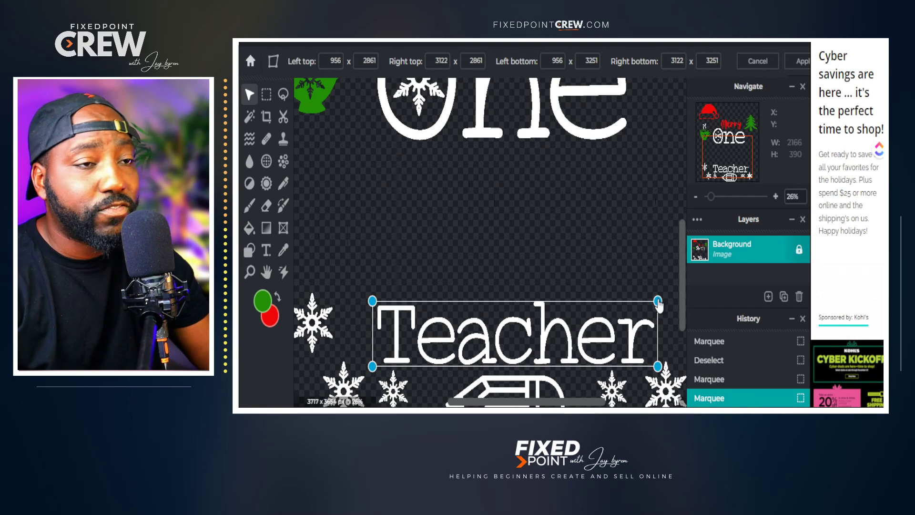
Step: Distort "Teacher" to corners at about 1007 × 2593 (left top), 2828 × 2920 (right top), 1011 × 3232 (left bottom) and 2811 × 3243 (right bottom)
drag(658, 301, 602, 332)
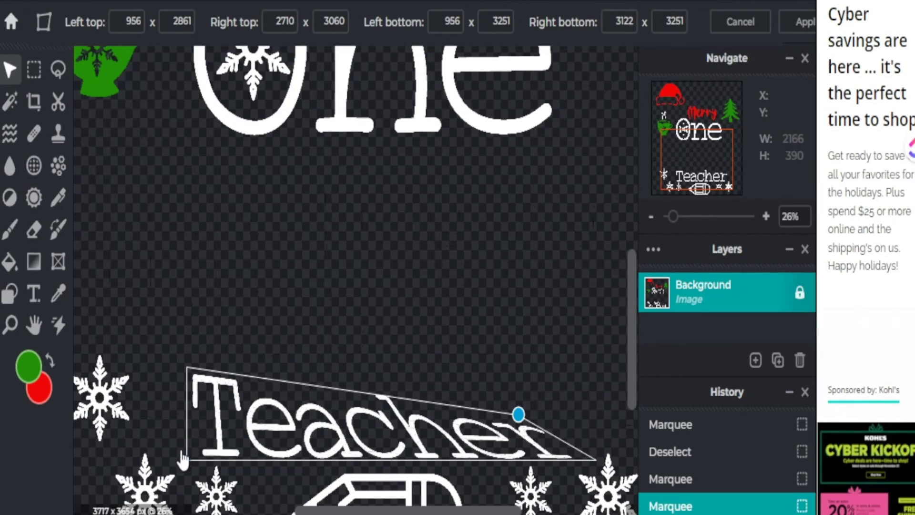
drag(372, 366, 384, 365)
mouse_move(203, 459)
mouse_down()
mouse_move(229, 444)
mouse_move(196, 456)
mouse_up()
drag(186, 366, 195, 301)
drag(516, 413, 540, 380)
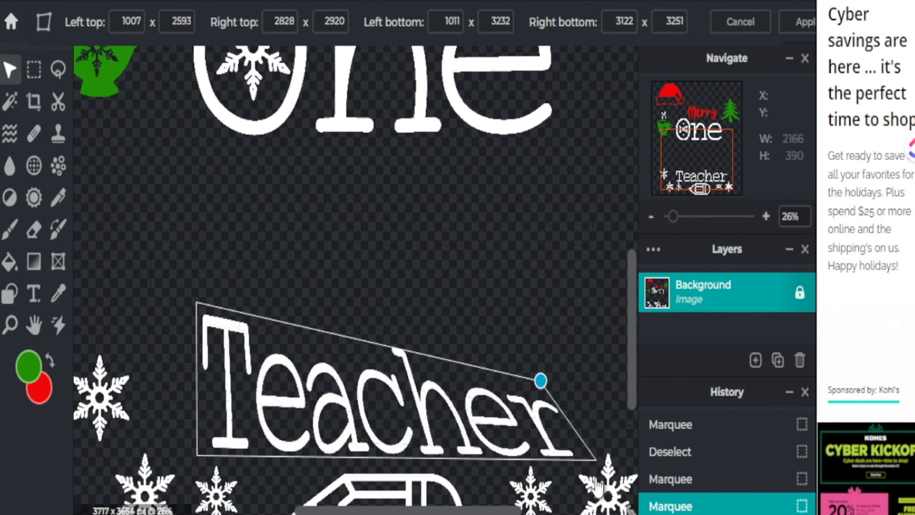
drag(596, 460, 538, 458)
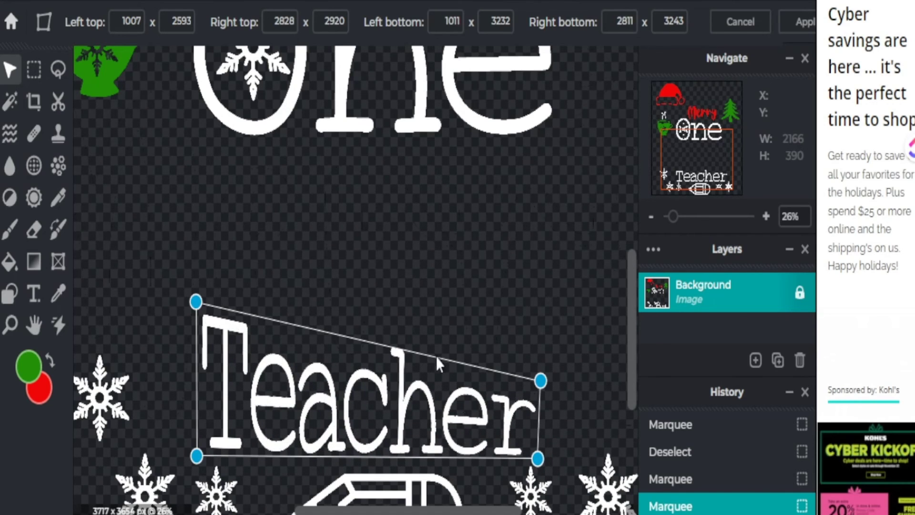
scroll(438, 365, down, 1)
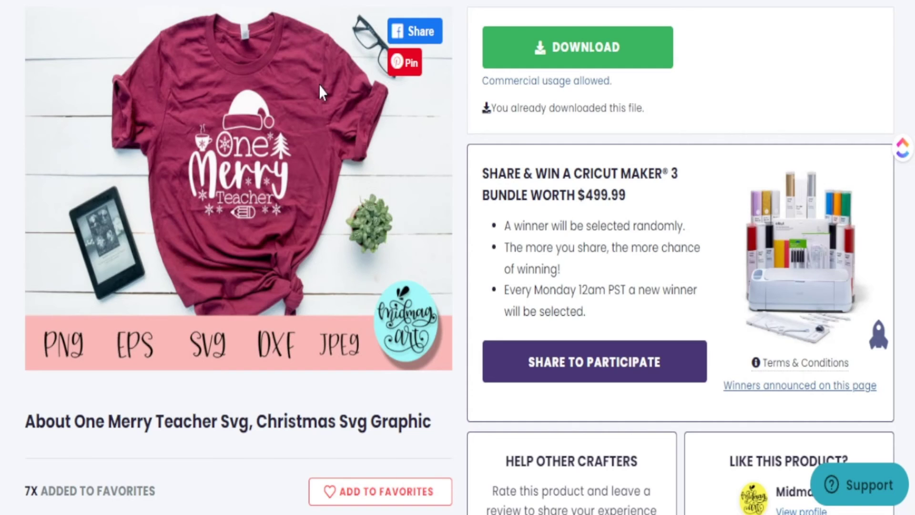